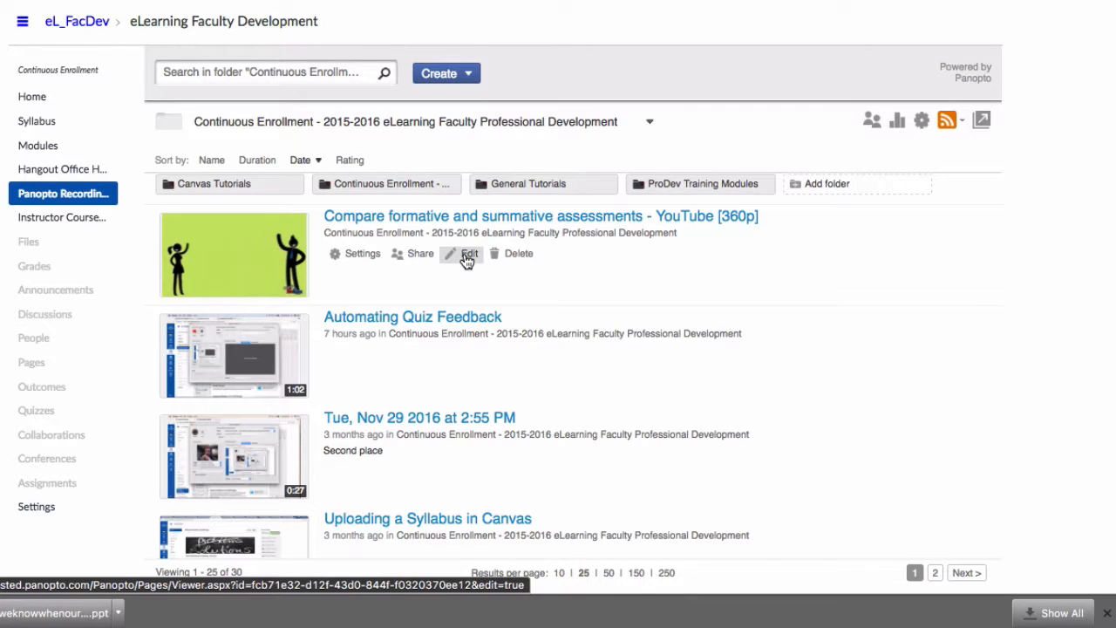
Open the 'Compare formative and summative assessments' recording in the Panopto editor
click(468, 258)
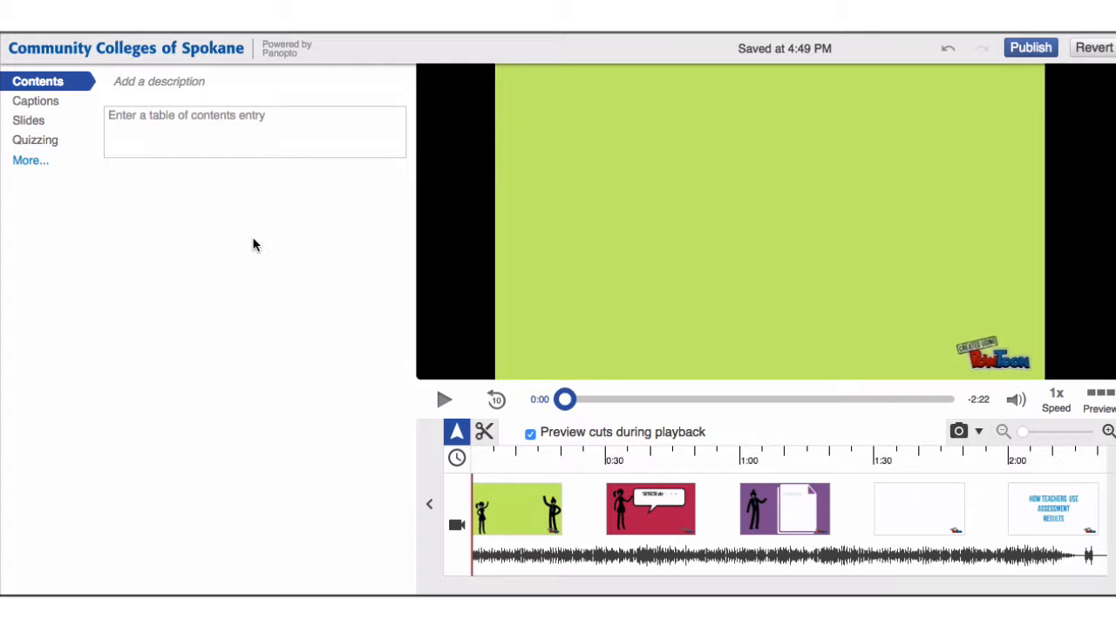
Show the editor's Quizzing section for this recording
click(35, 140)
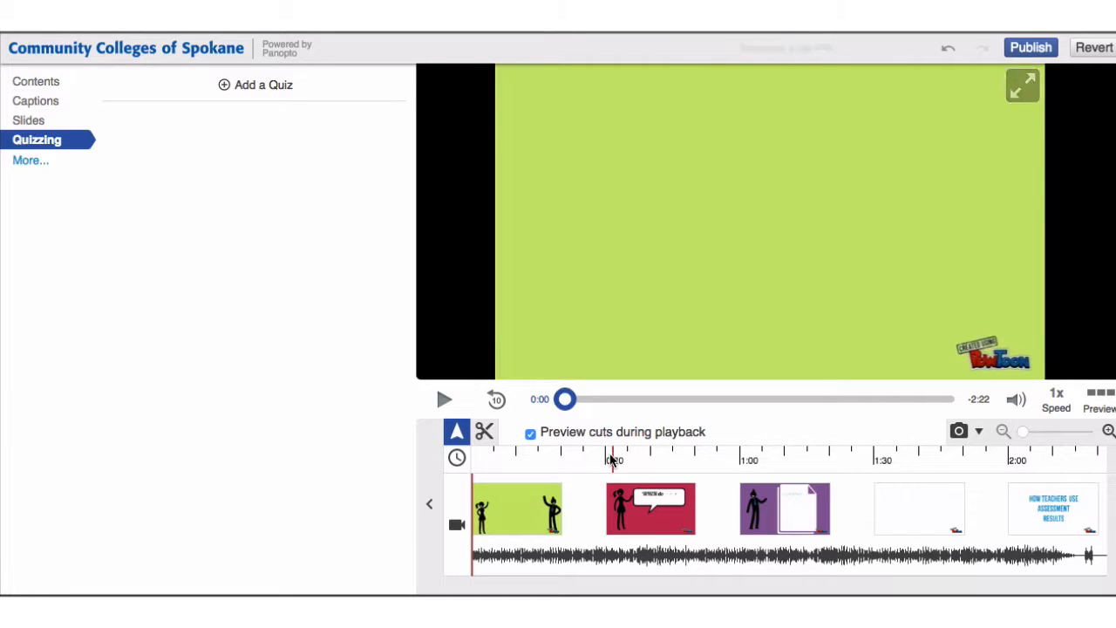
Scrub the timeline from 0:30 past the WHEN scene to the SUMMATIVE statement near 0:40
click(617, 452)
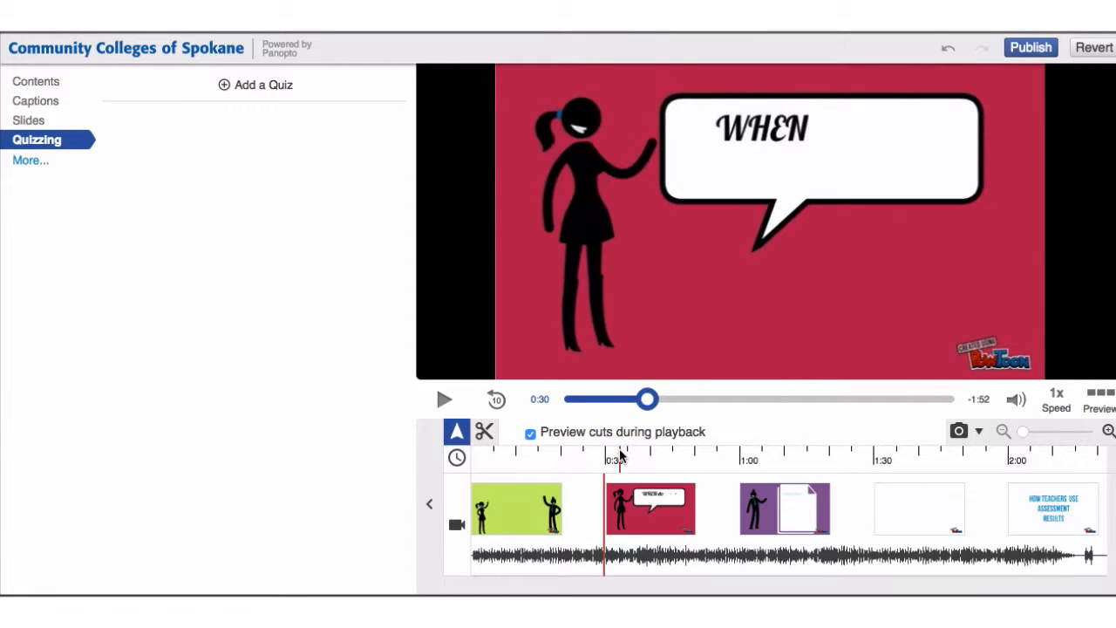
click(621, 452)
click(610, 451)
click(611, 451)
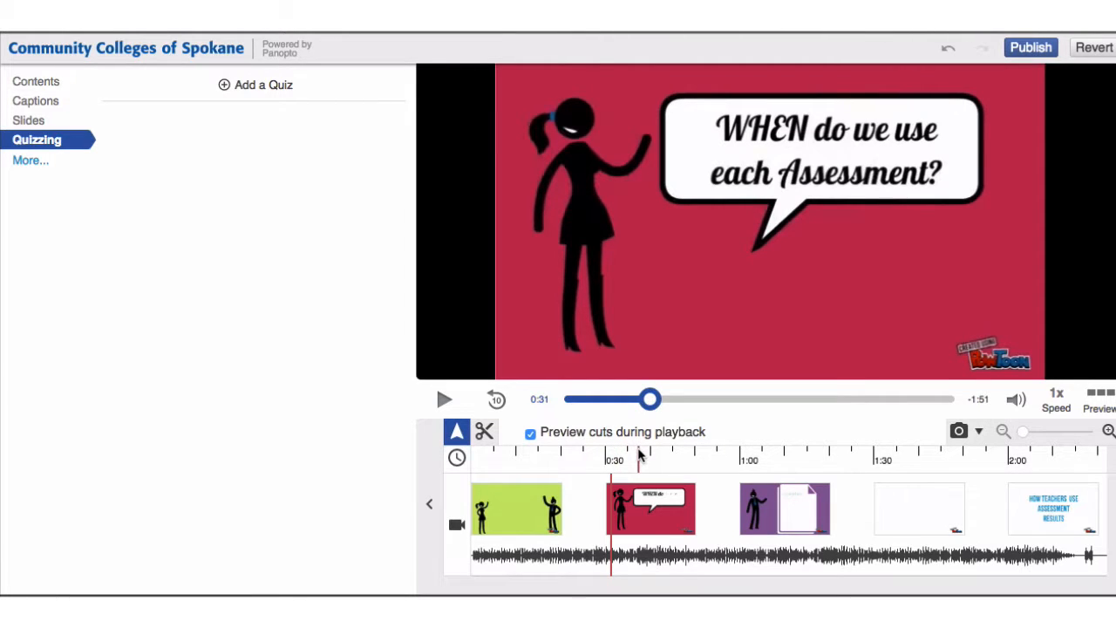
click(640, 454)
click(652, 454)
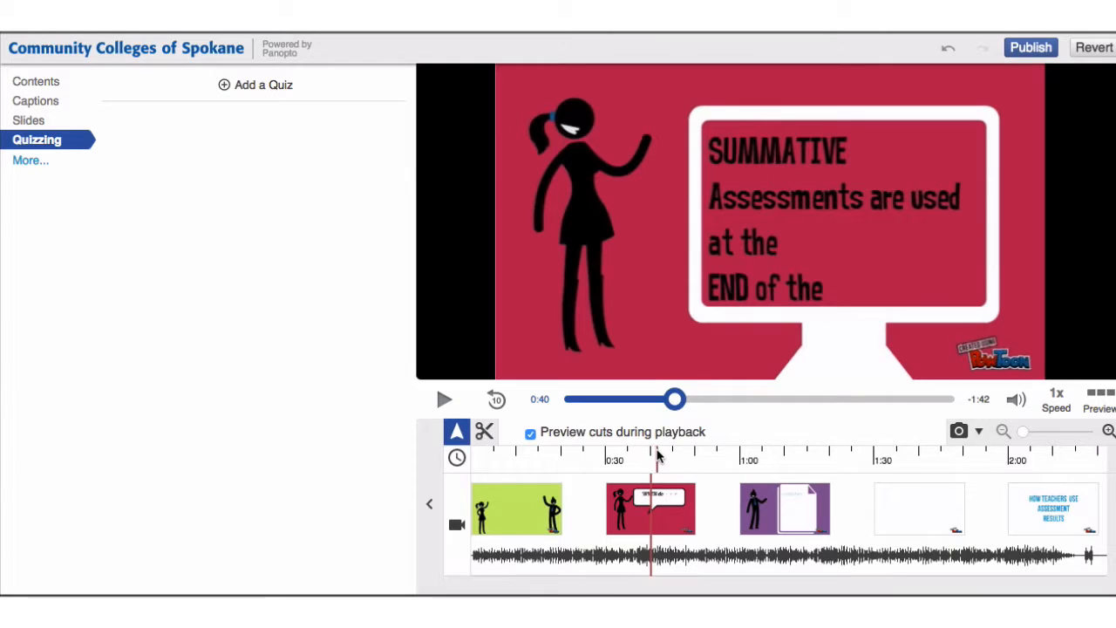
click(657, 454)
click(651, 455)
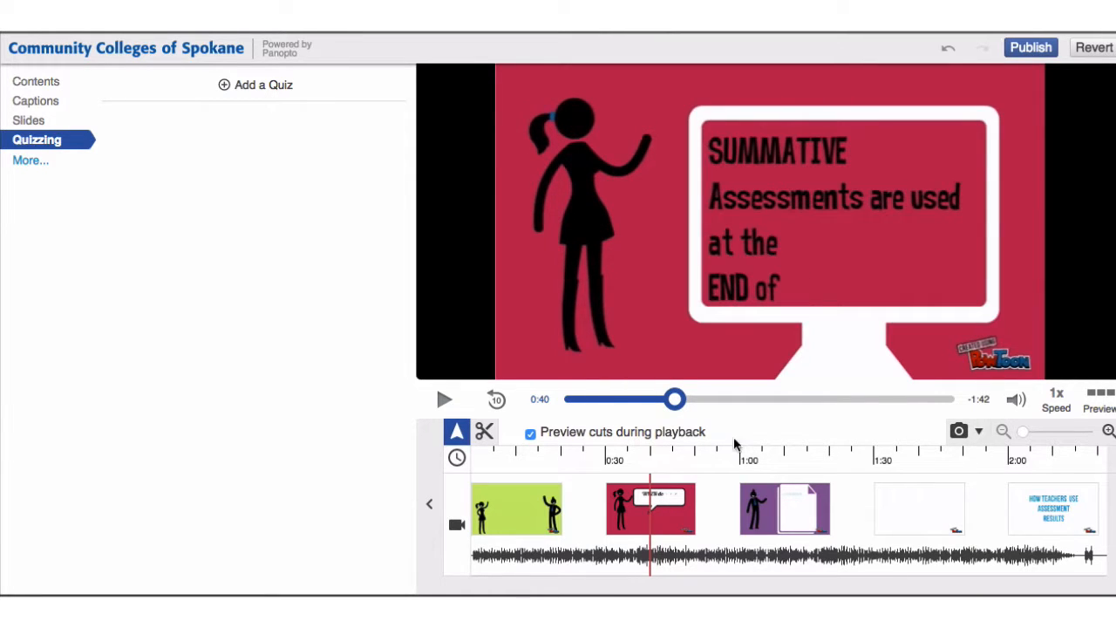
Zoom the timeline in and place the playhead precisely at 0:42
click(1106, 437)
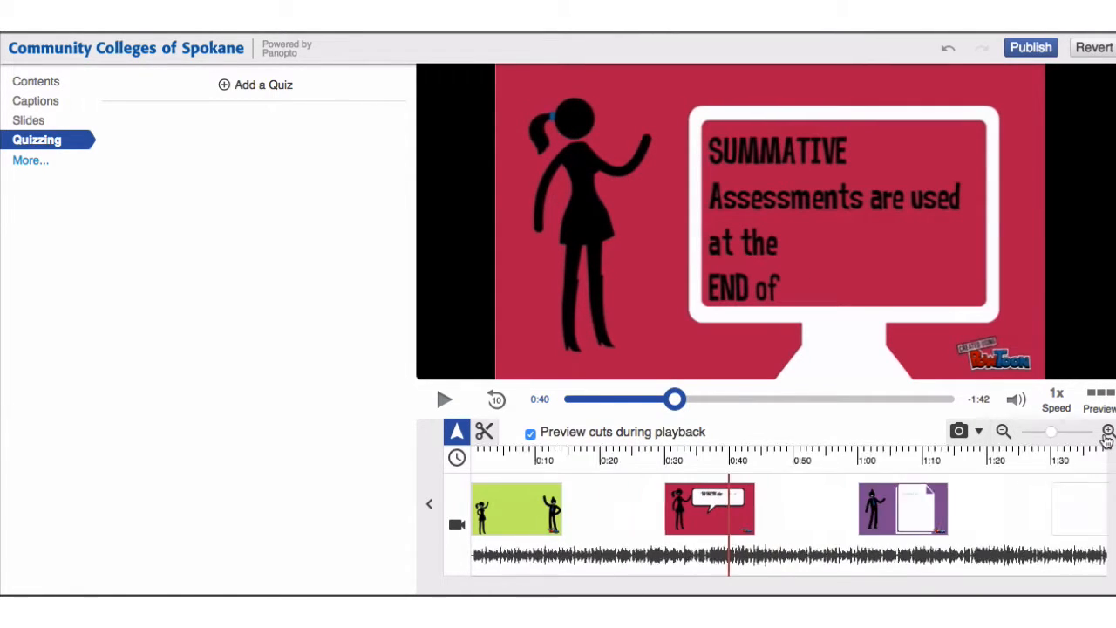
click(787, 453)
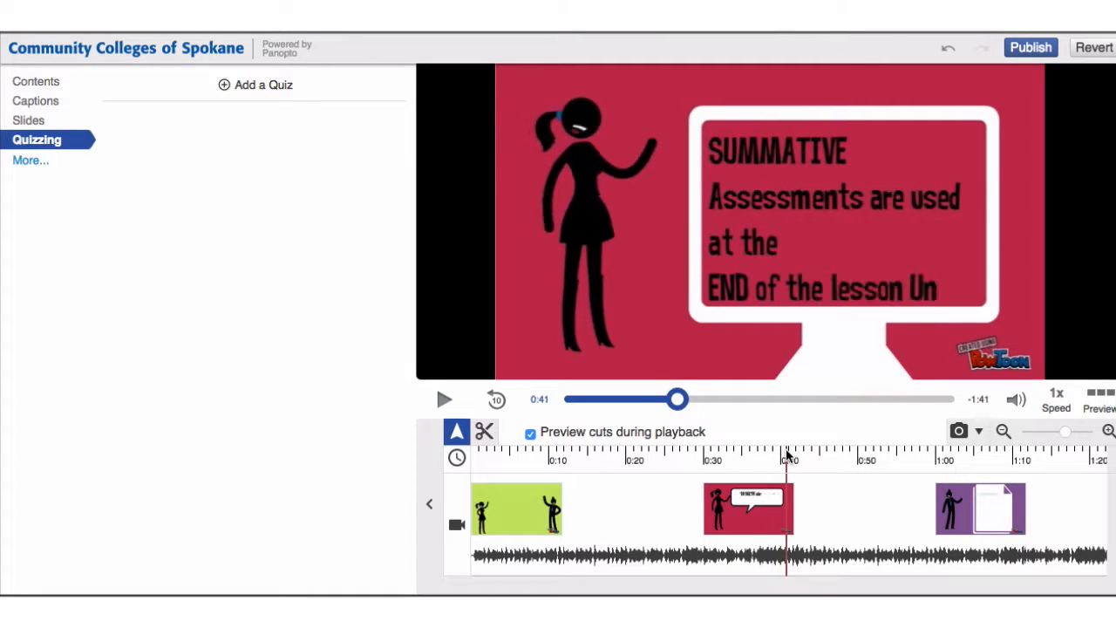
click(796, 460)
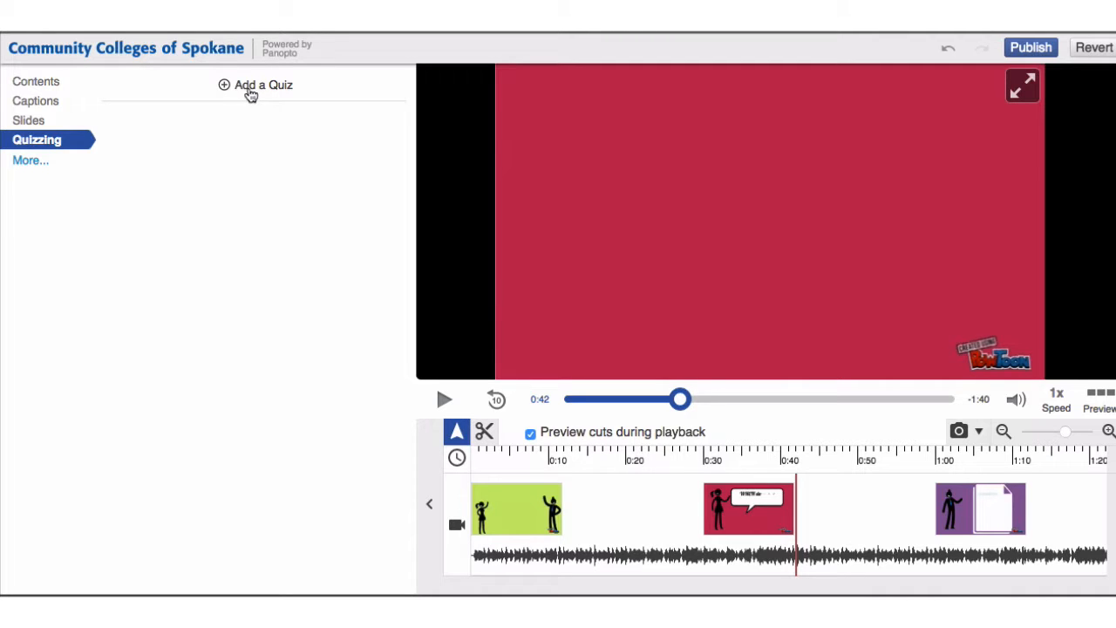
Add a quiz at 0:42 asking 'What type of assessment do I use at the end of a lesson?'
click(252, 89)
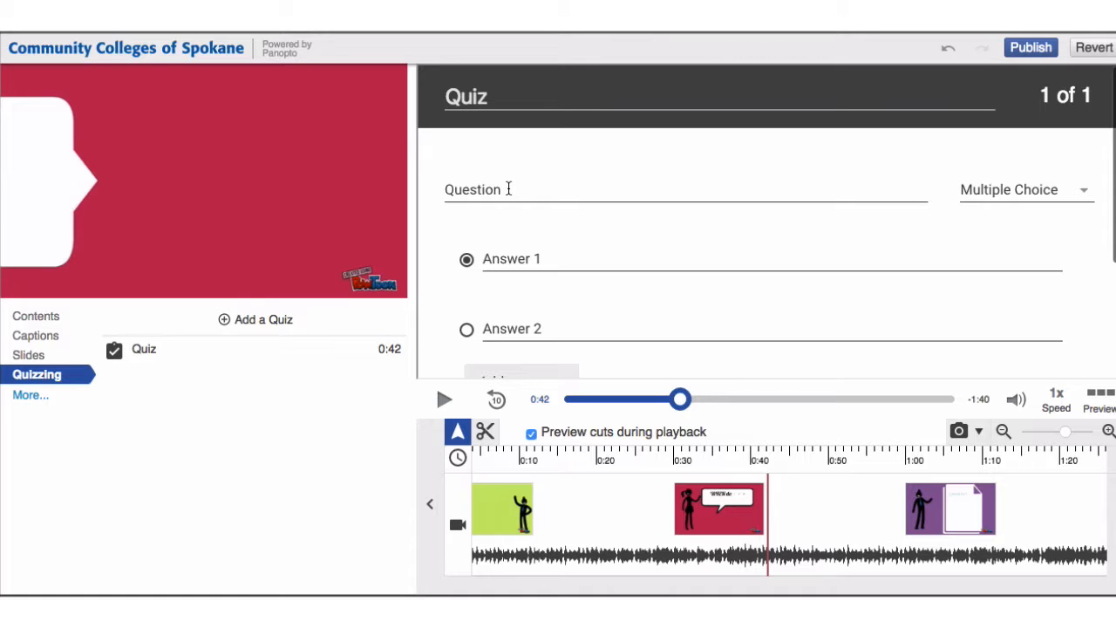
click(505, 191)
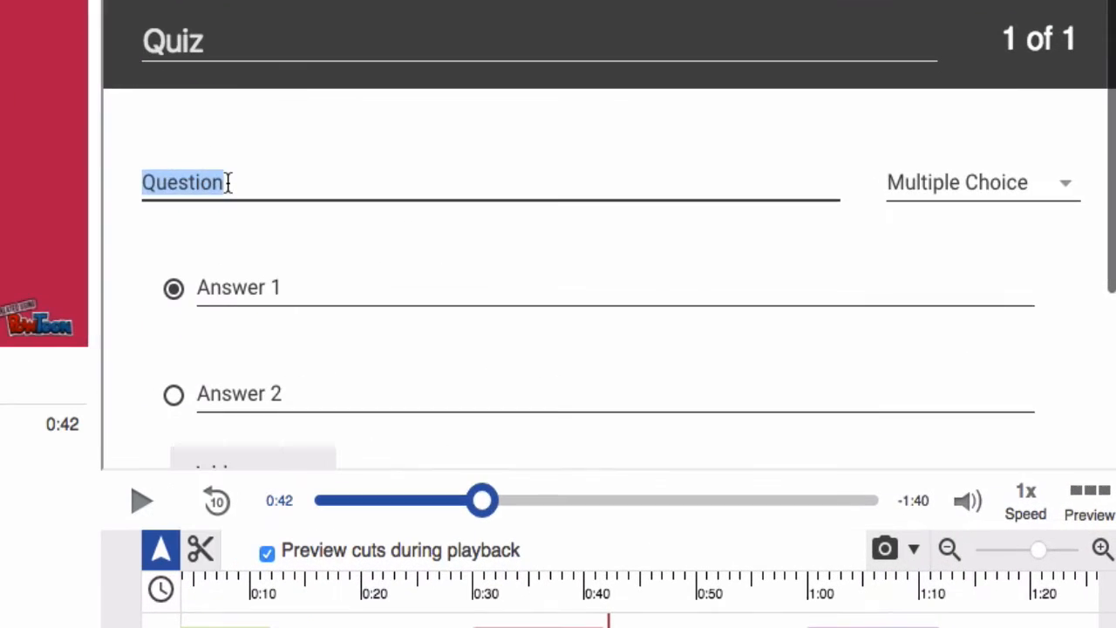
text(What type of a)
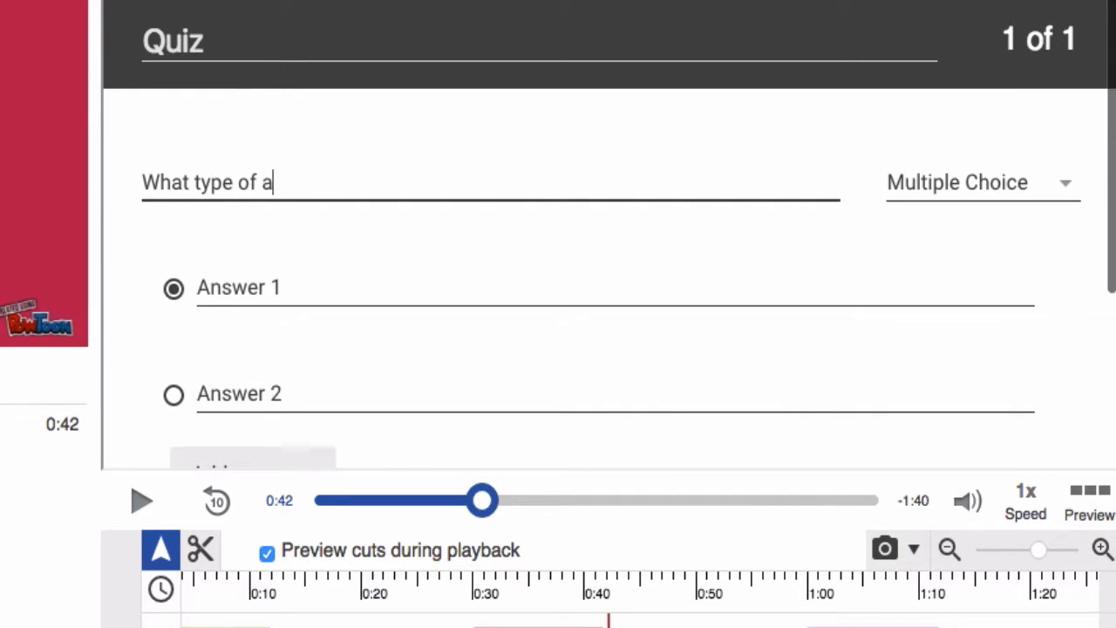
text(ssessment do )
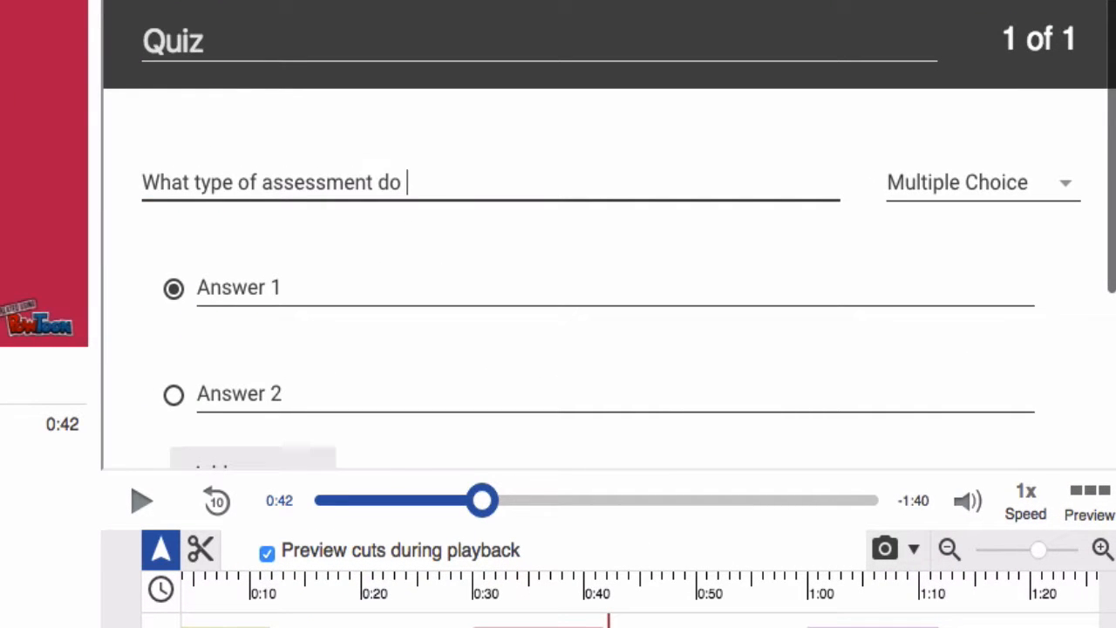
text(I use at the end)
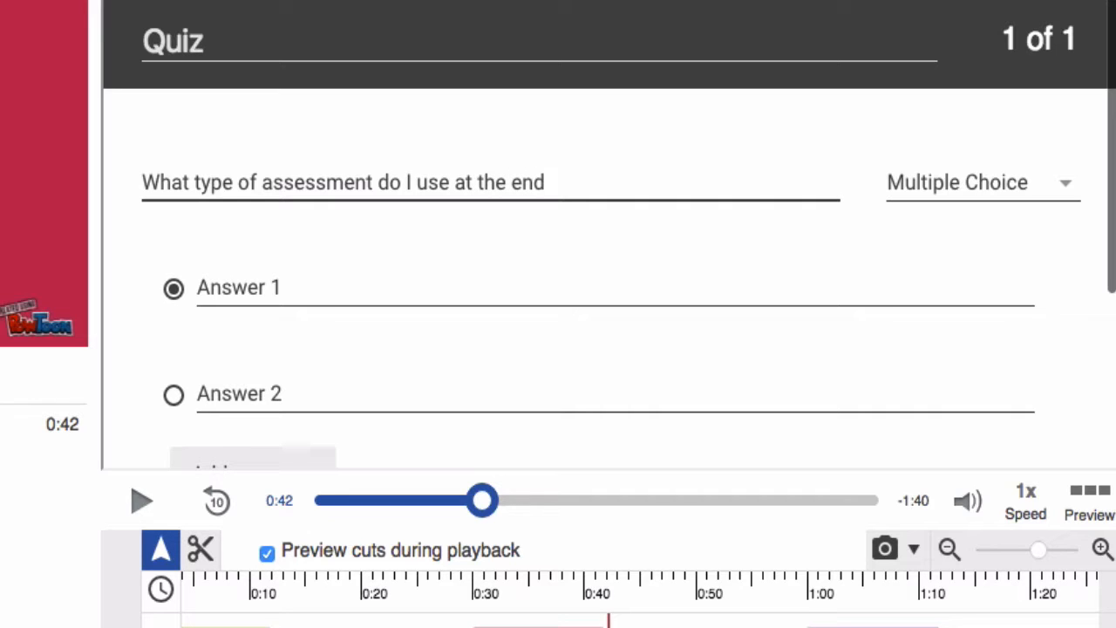
text( of a lesson?)
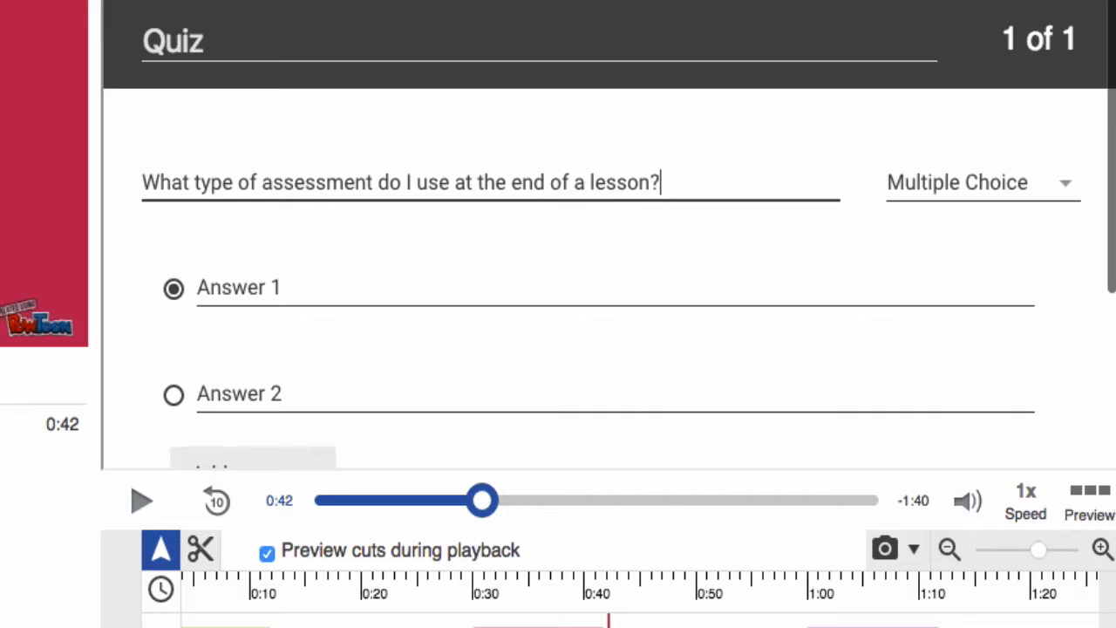
click(257, 289)
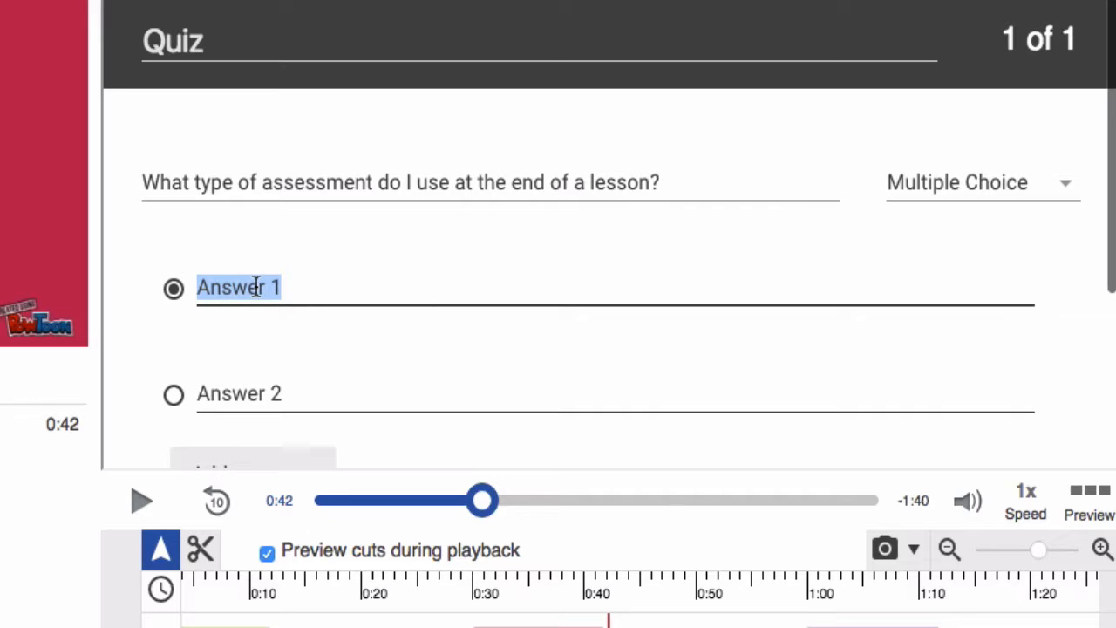
Enter answers Formative, Summative and Informative Assessment, marking Summative Assessment as correct
text(Formativ)
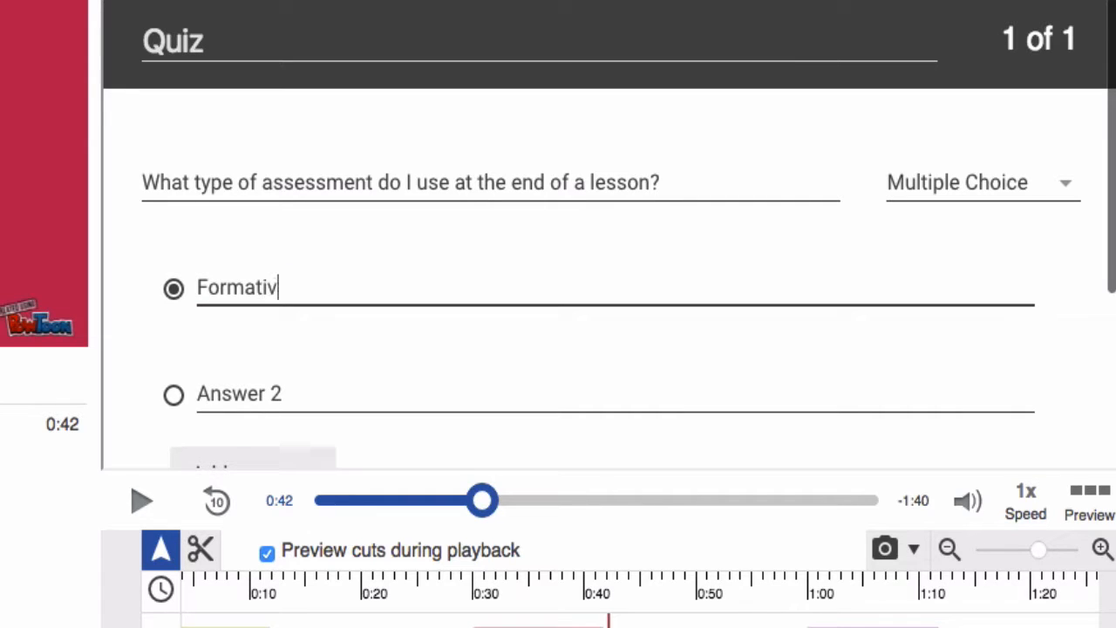
text(e Assessment)
key(Tab)
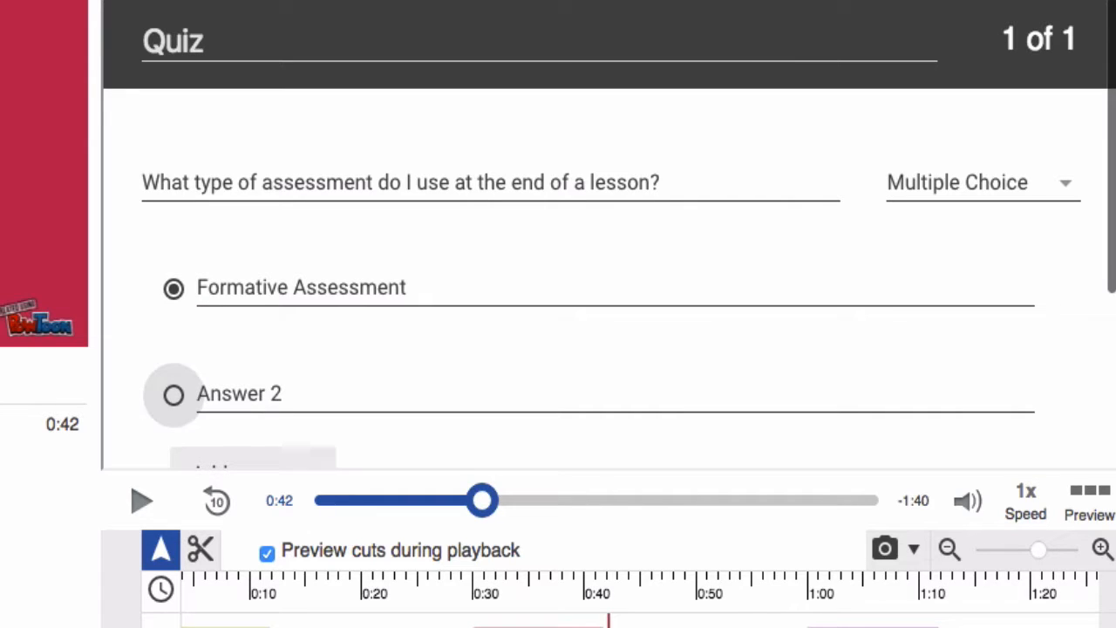
click(270, 397)
text(Summa)
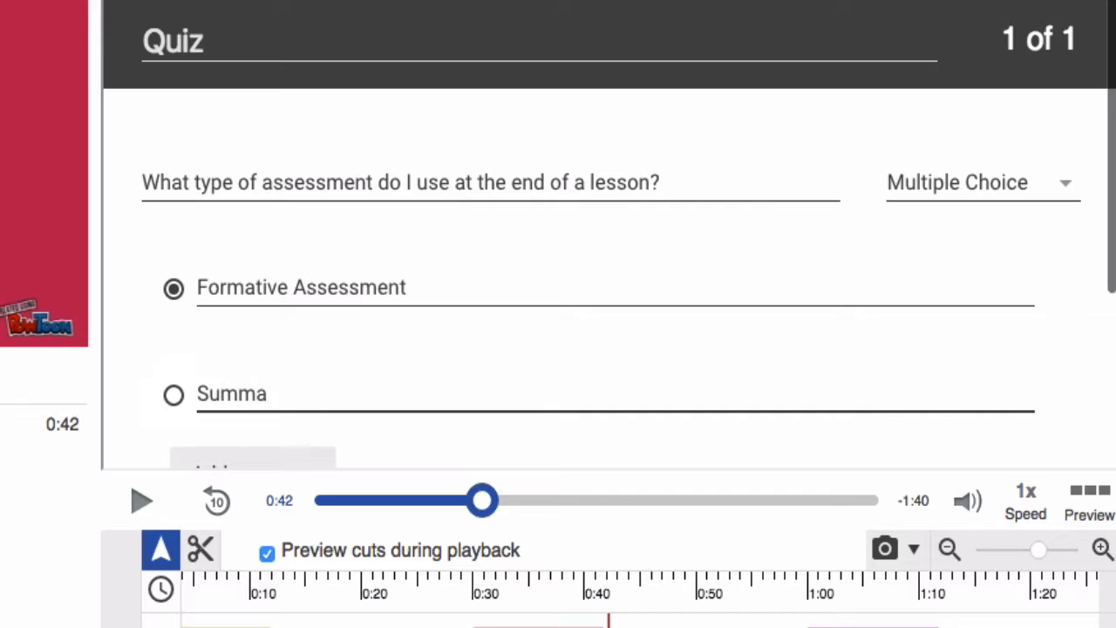
text(tive Assessment)
scroll(373, 377, down, 2)
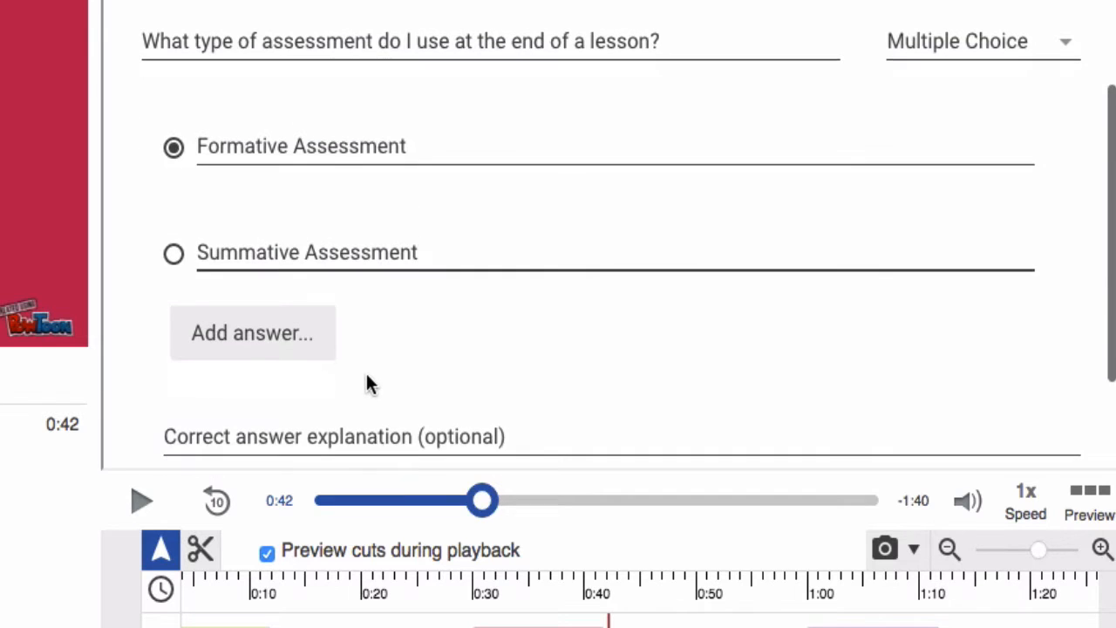
click(270, 348)
click(257, 359)
text(In)
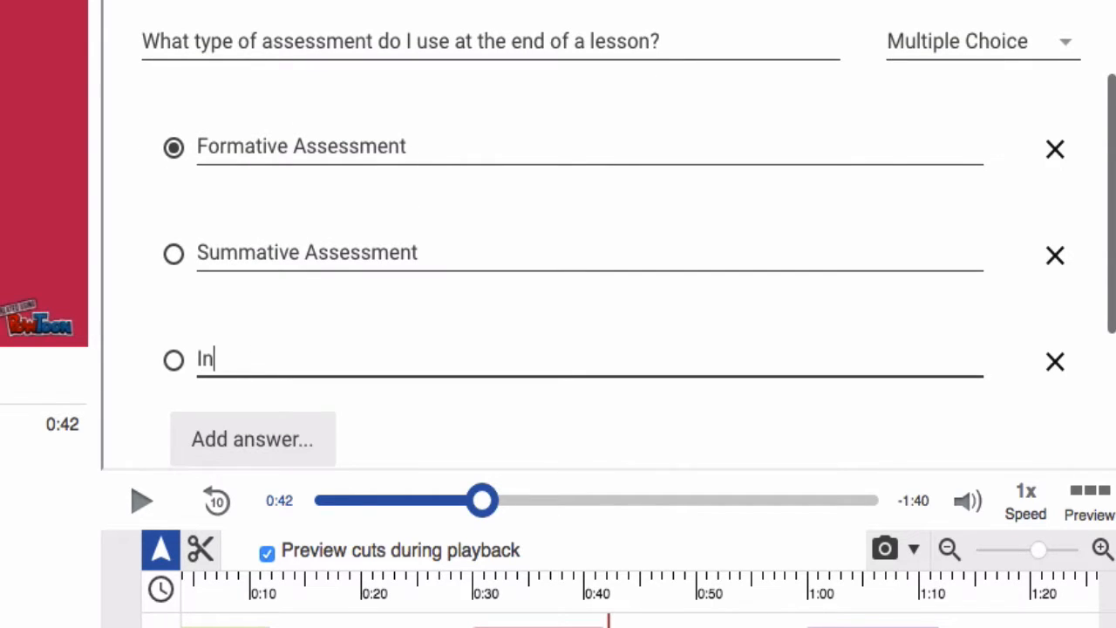
text(formative Asse)
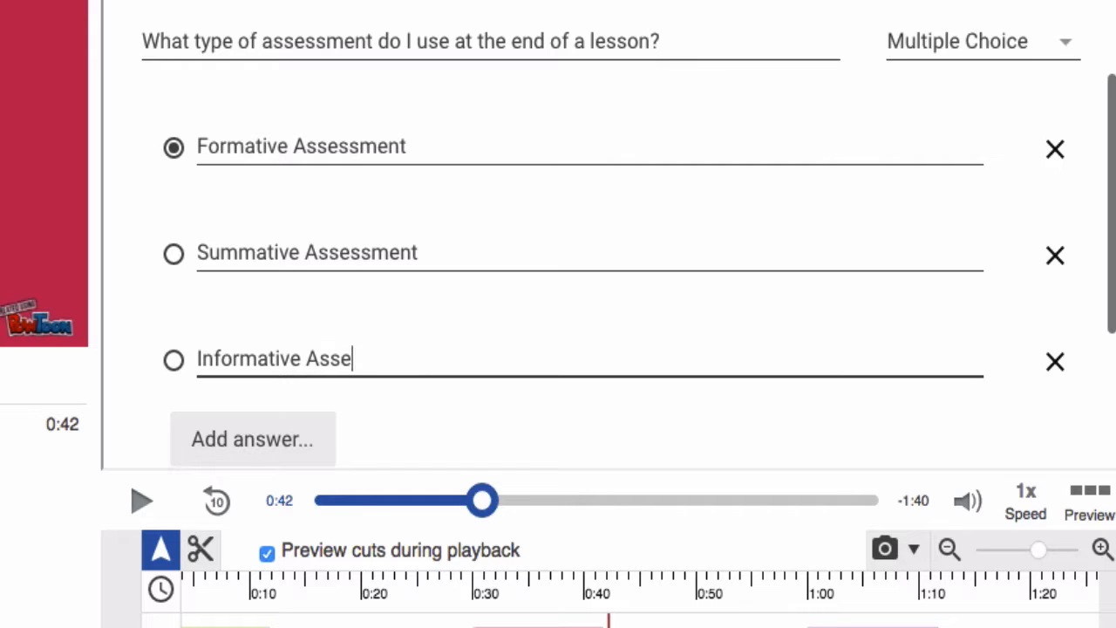
text(ssment)
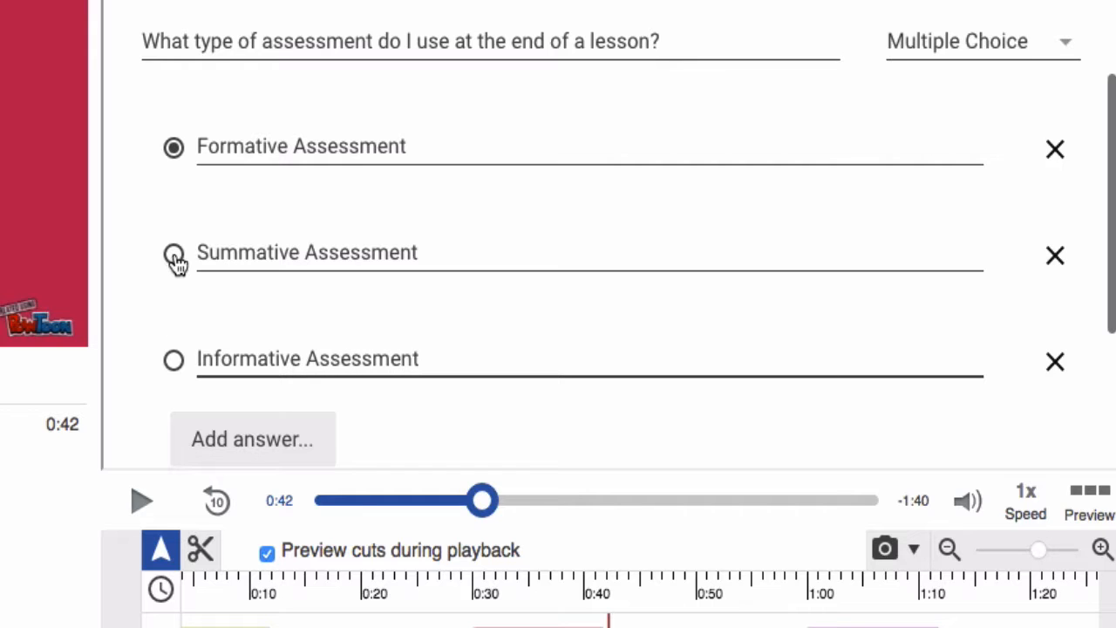
click(173, 256)
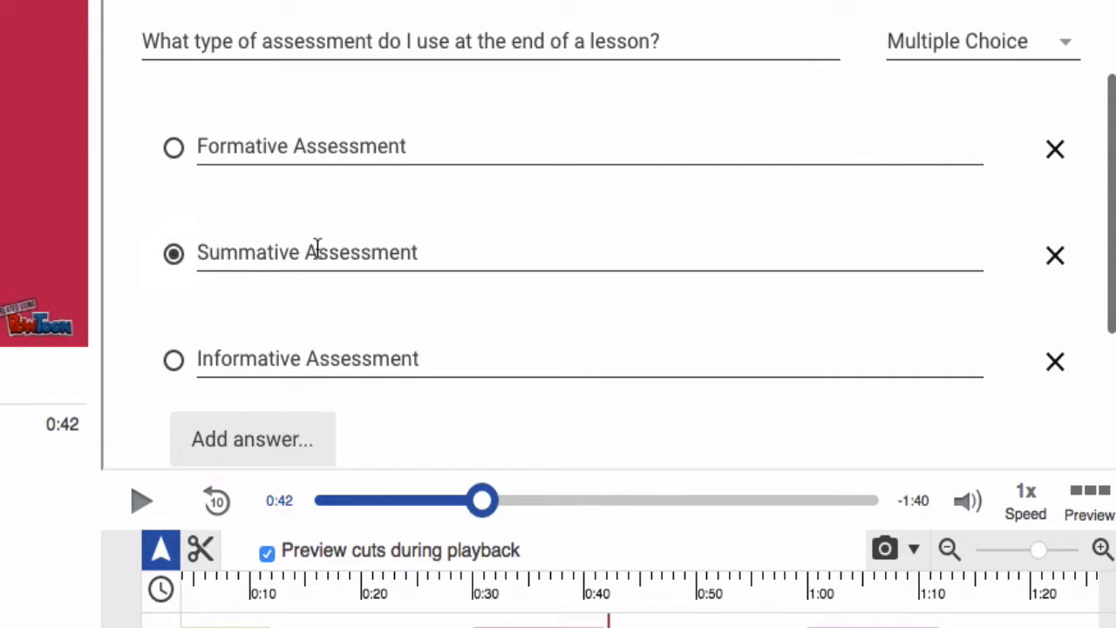
scroll(340, 320, down, 3)
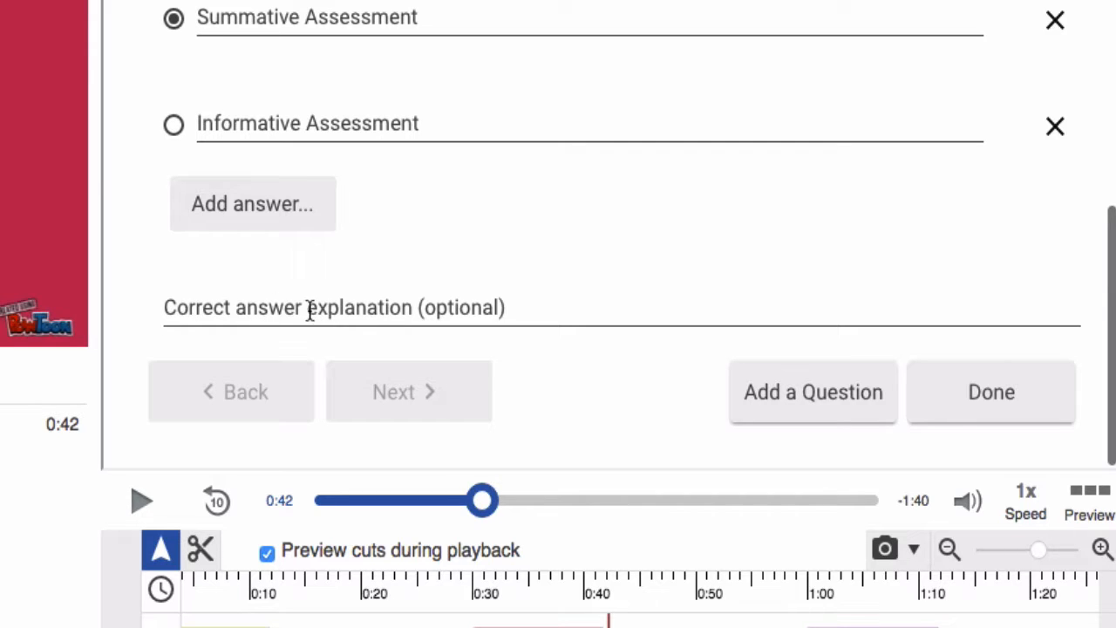
Explain that formative assessments run throughout the lesson, summative at the end, and informative ones don't exist
click(416, 312)
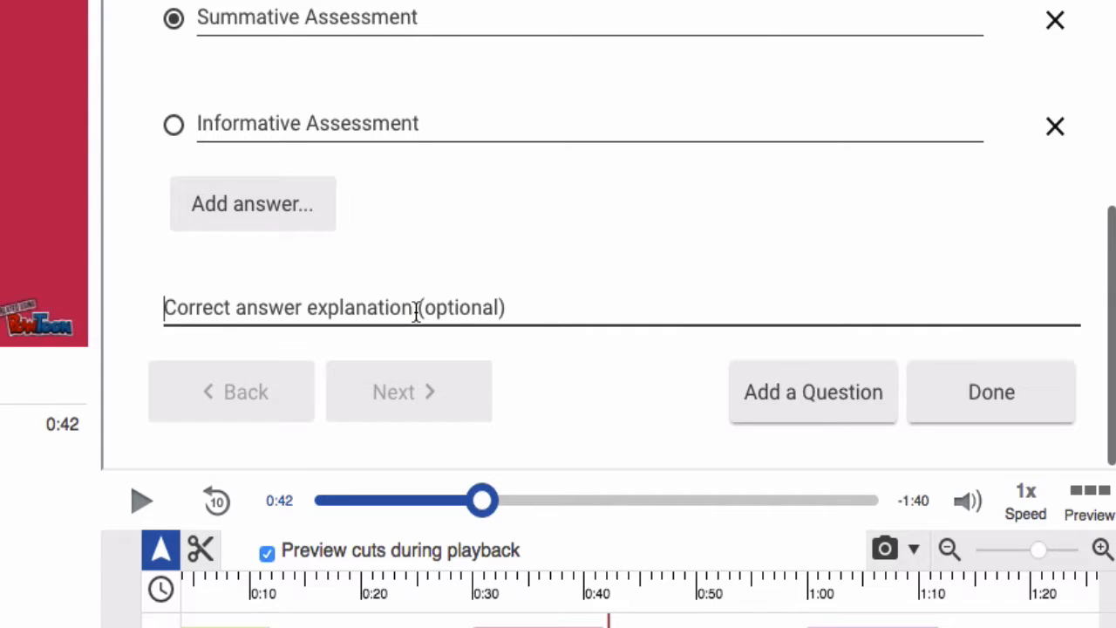
scroll(415, 314, up, 2)
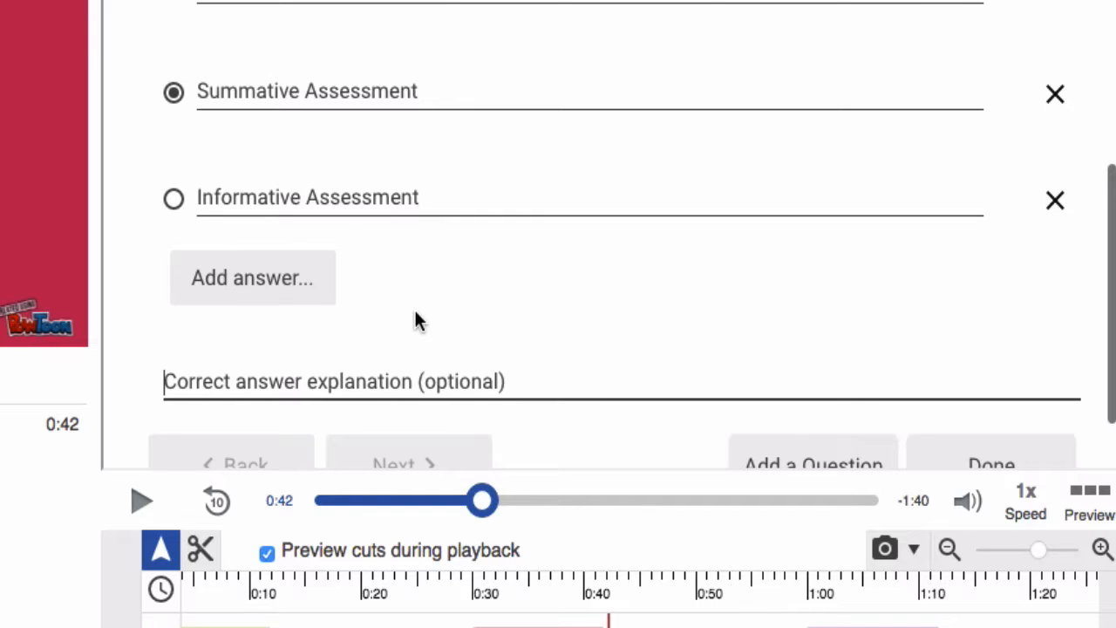
text(Formative ass)
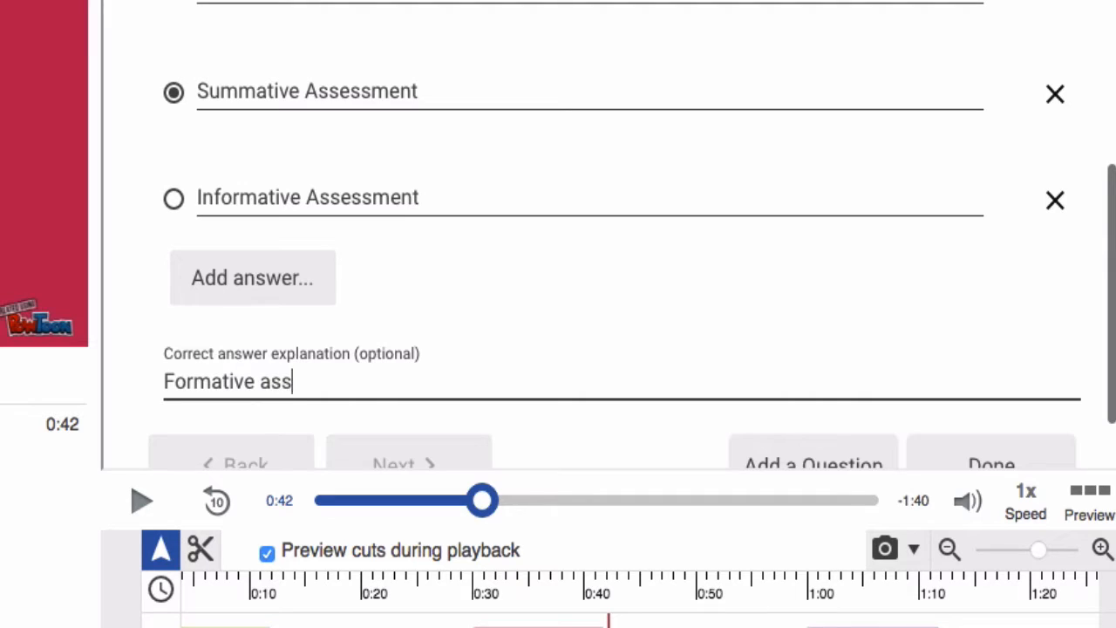
text(essments are given t)
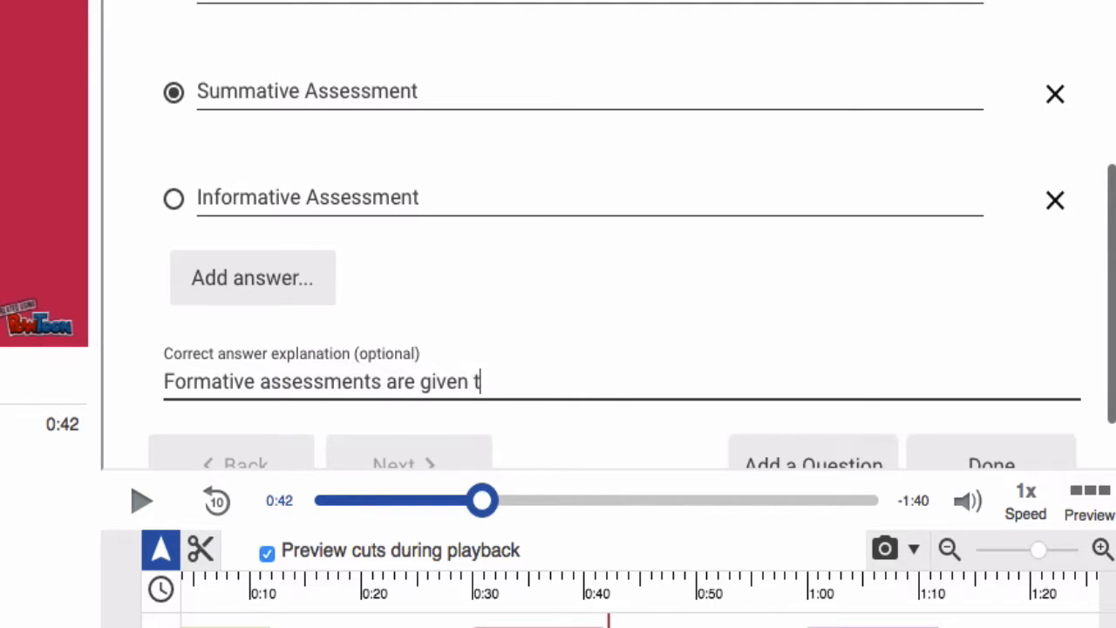
text(hroughout the lesson)
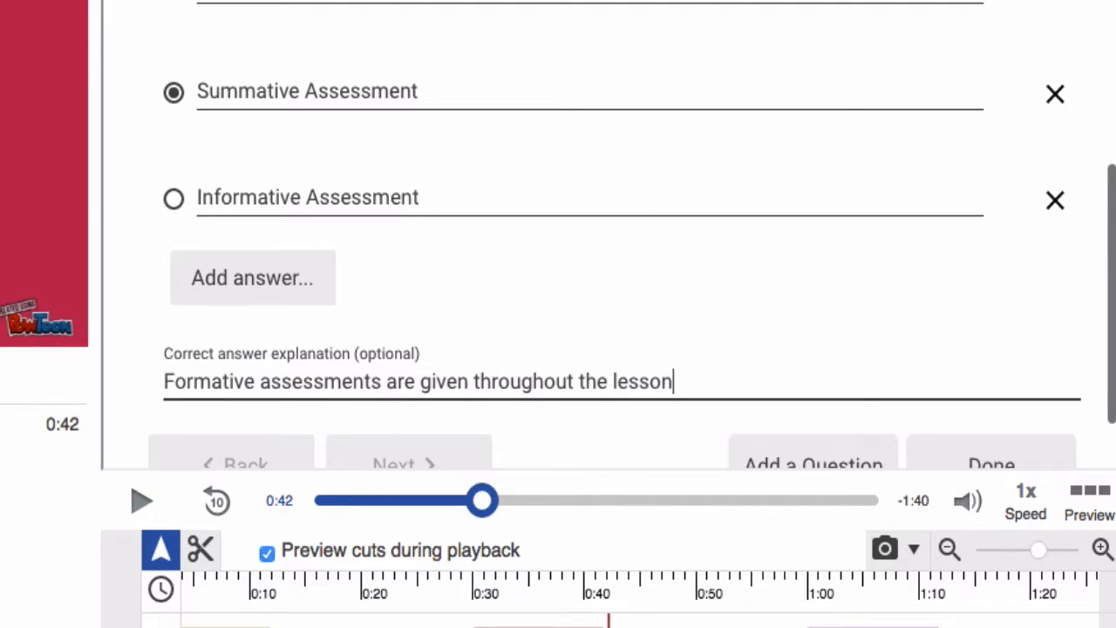
text(, and summative ass)
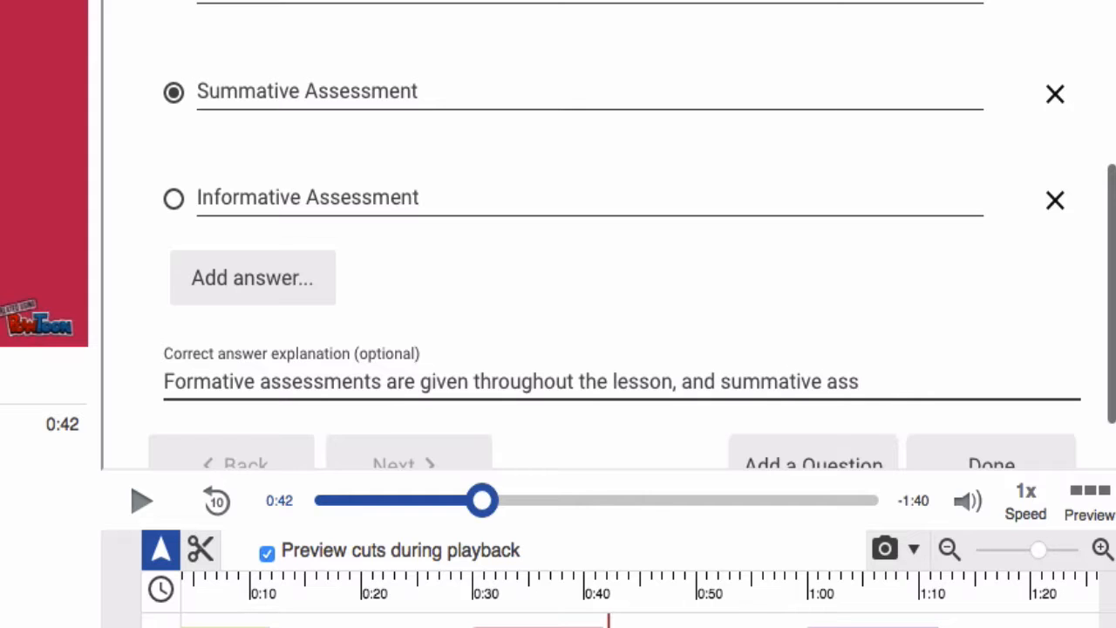
text(essments are given at )
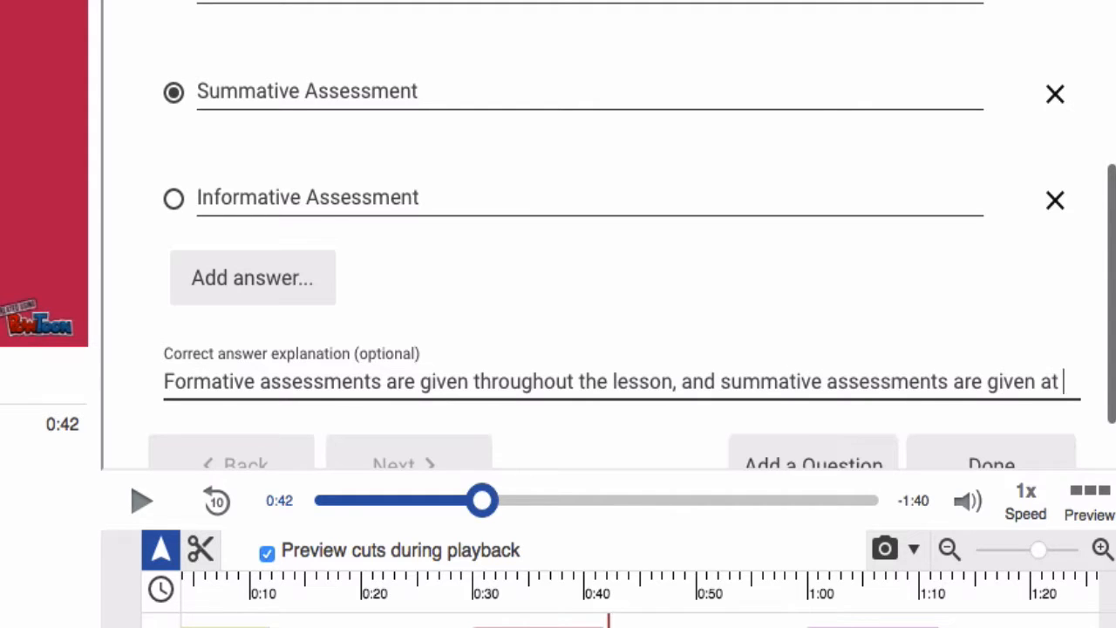
text(the end.  There)
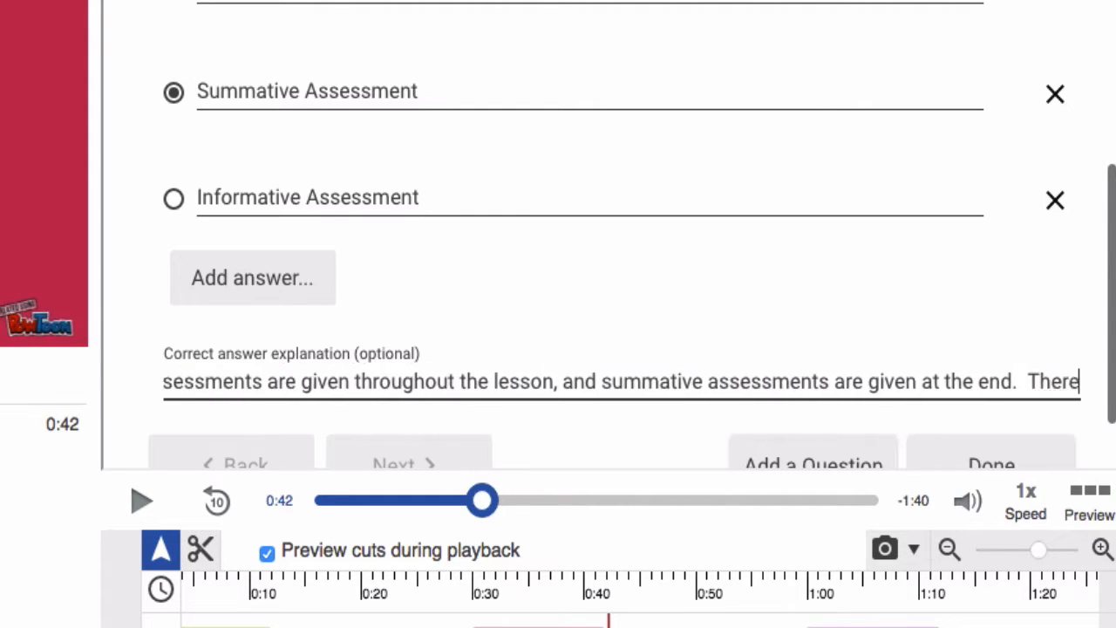
text( are no informati)
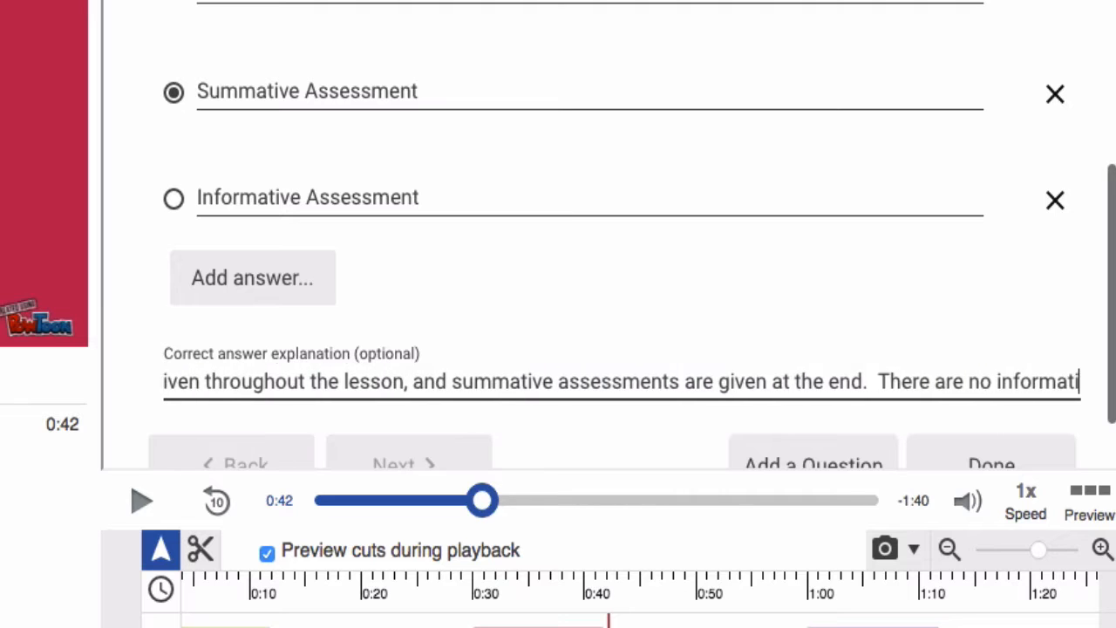
text(ve assessments.)
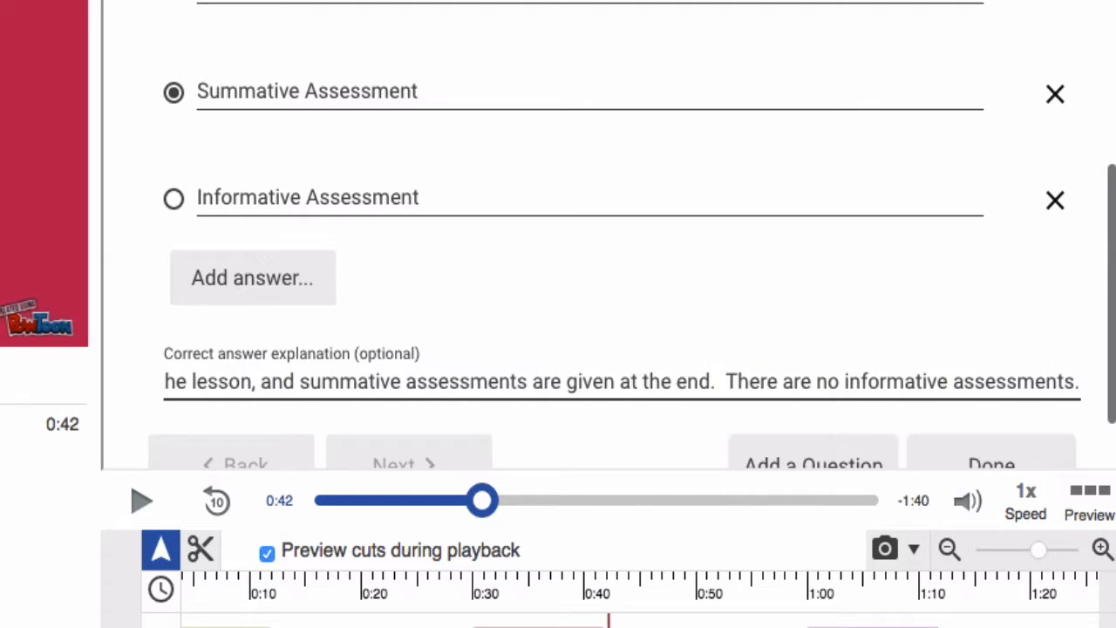
scroll(471, 366, down, 2)
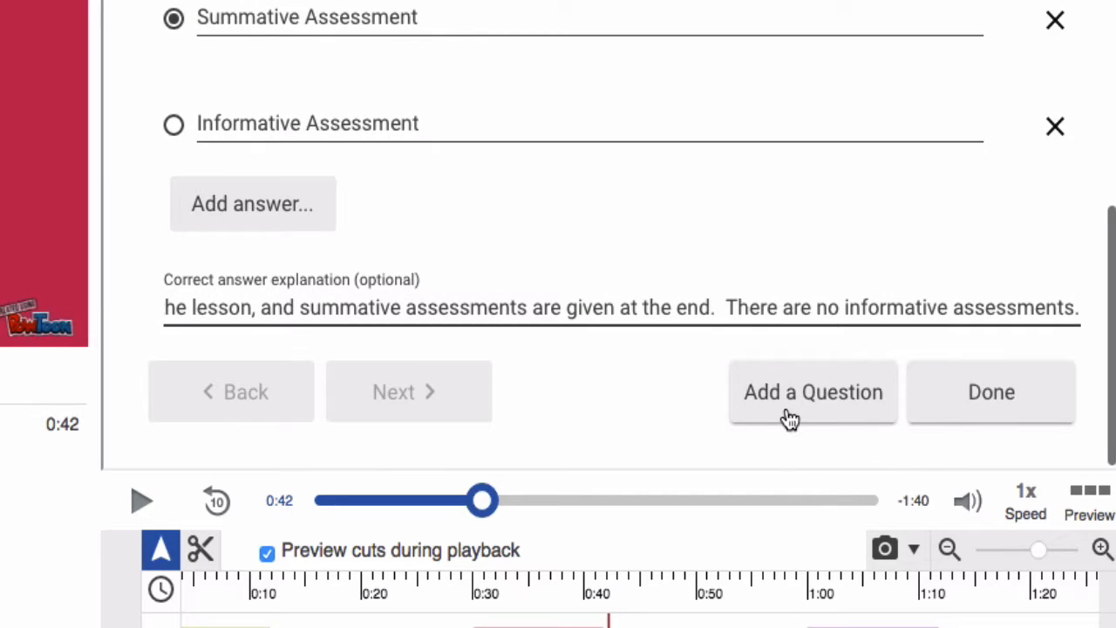
Finish the question and check the 0:00:42 quiz's retake, grade, review and blocking settings
click(973, 405)
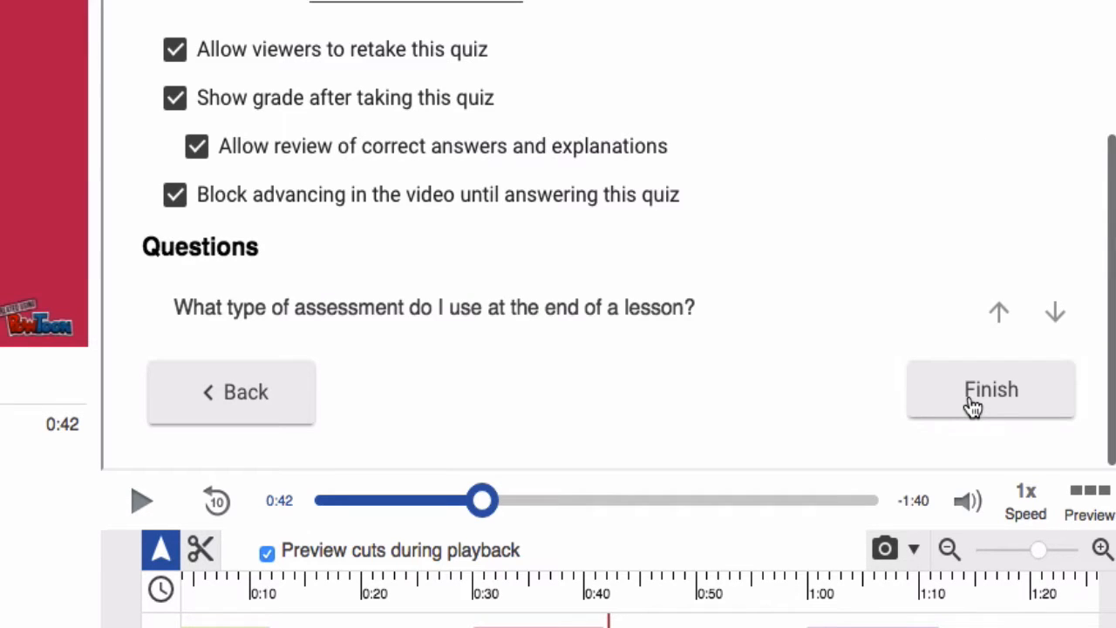
scroll(859, 289, up, 3)
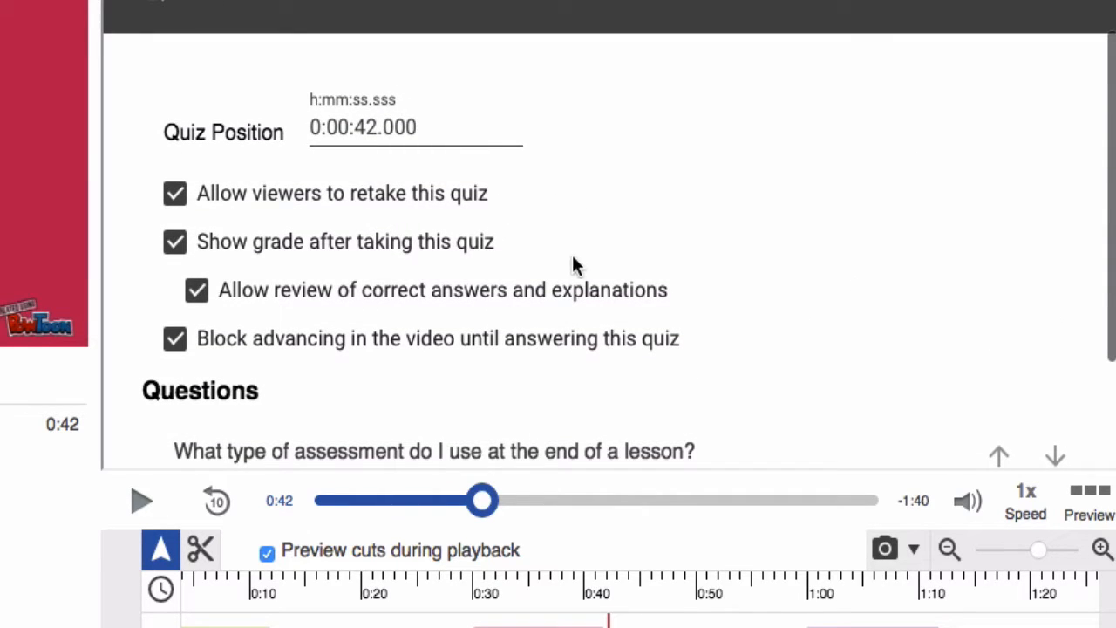
scroll(569, 275, down, 1)
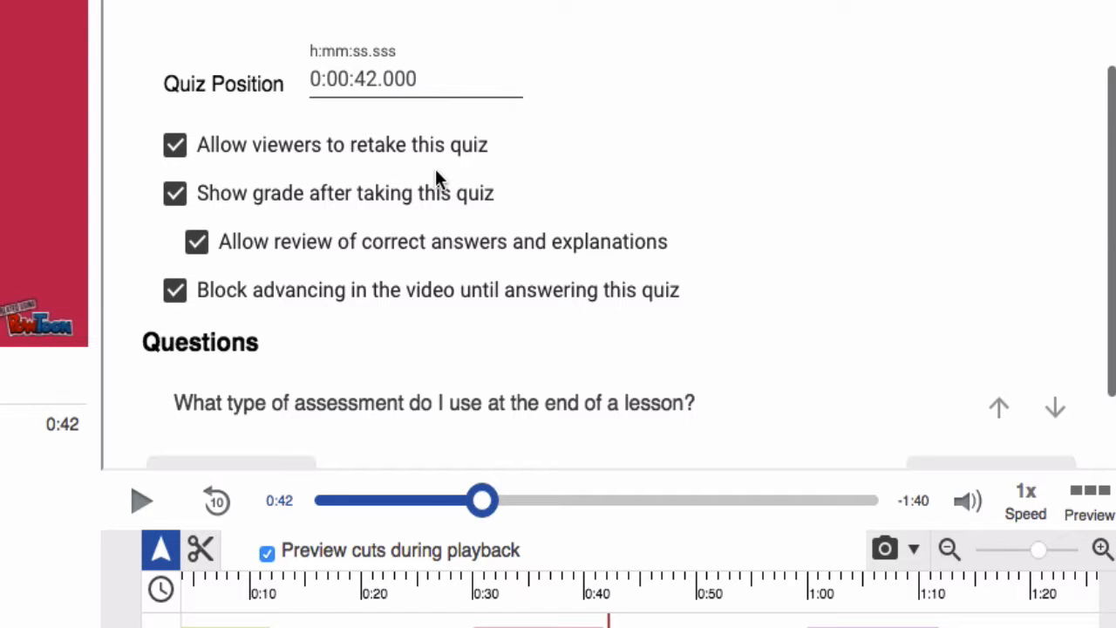
scroll(437, 171, down, 1)
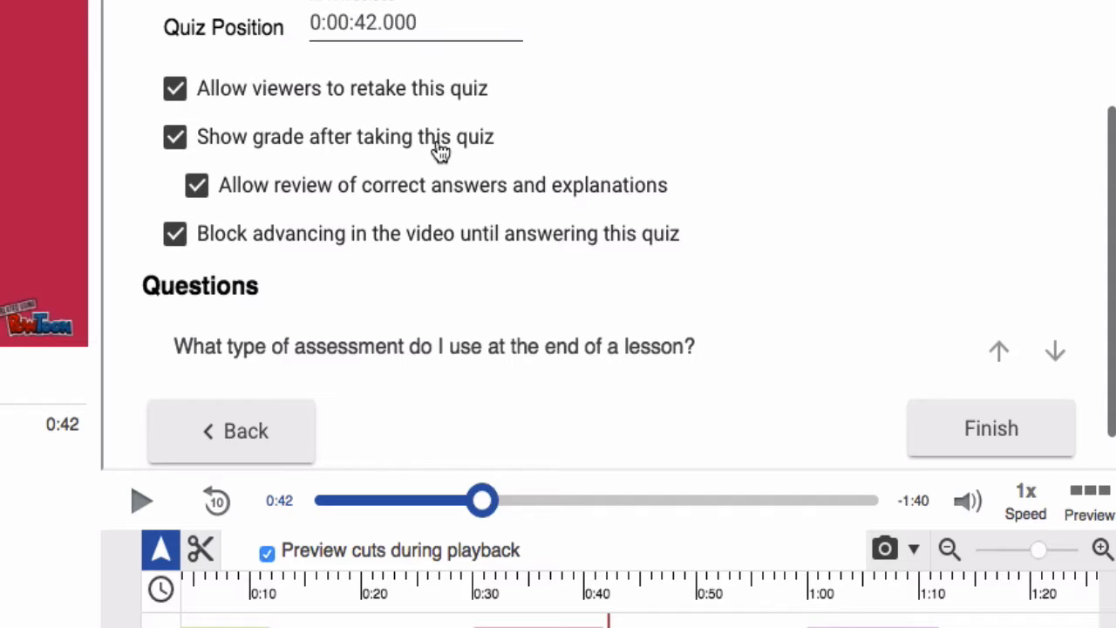
scroll(435, 224, down, 1)
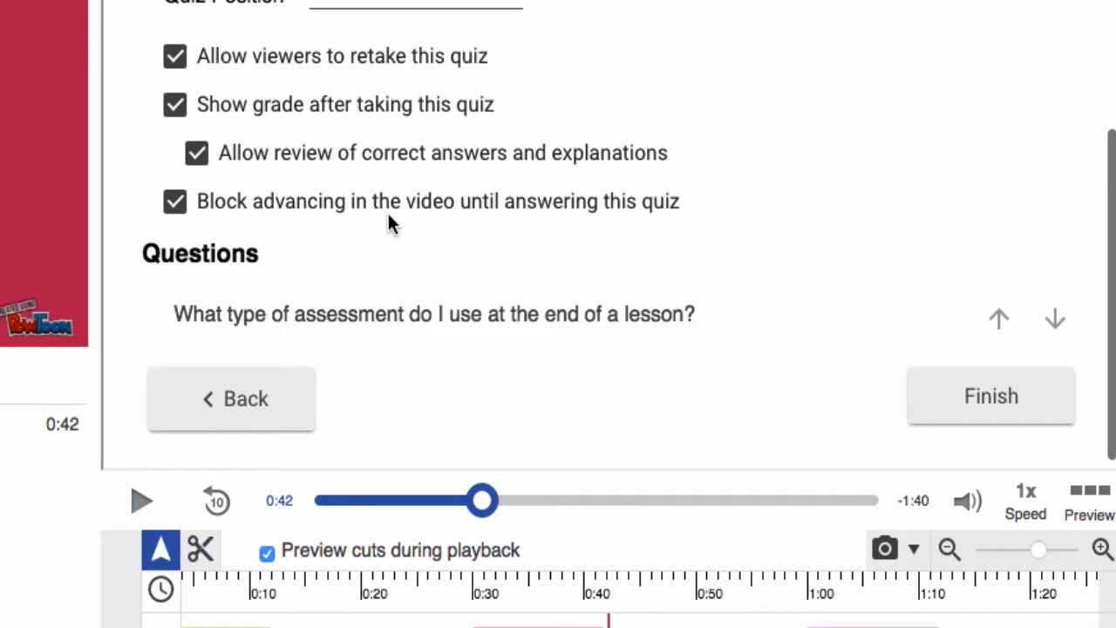
scroll(389, 223, down, 1)
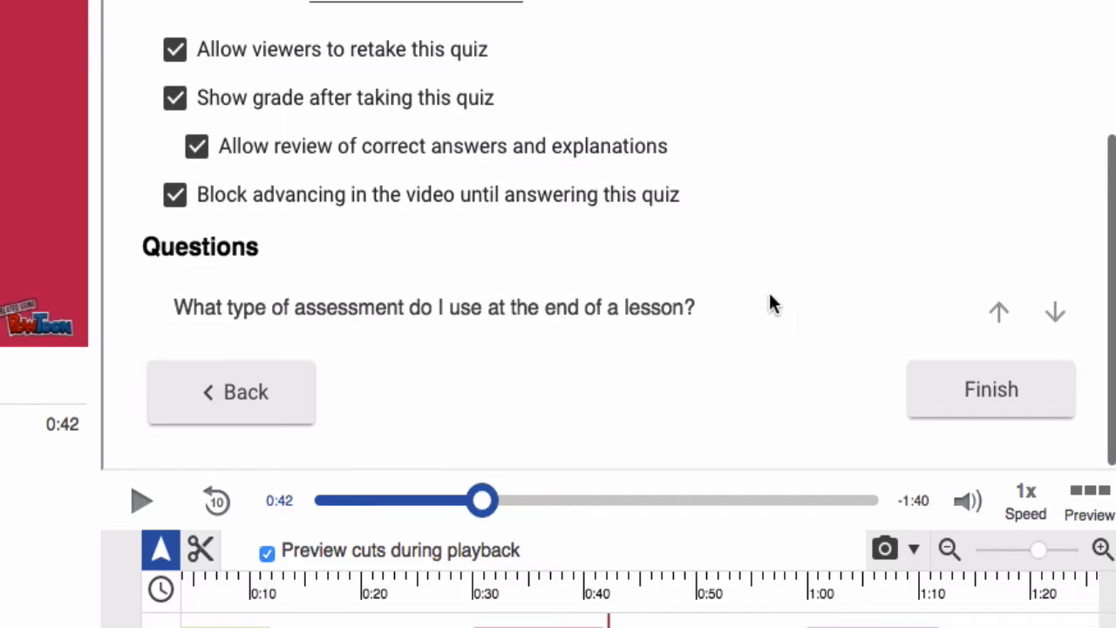
Save the quiz, pause playback, publish the recording and go to the viewer page
click(937, 400)
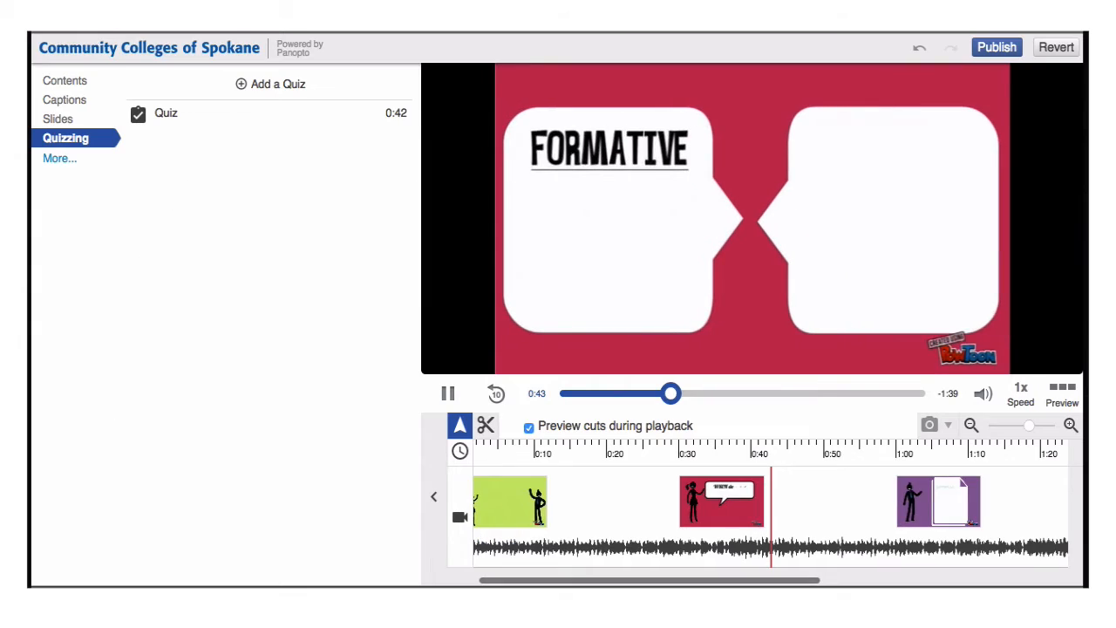
click(447, 393)
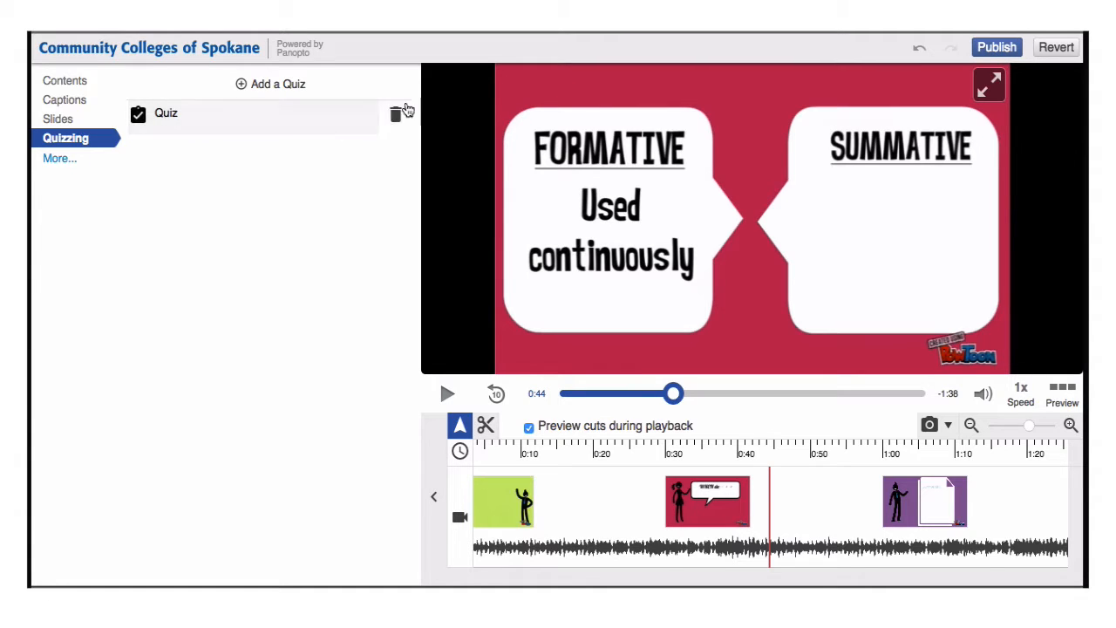
click(1005, 52)
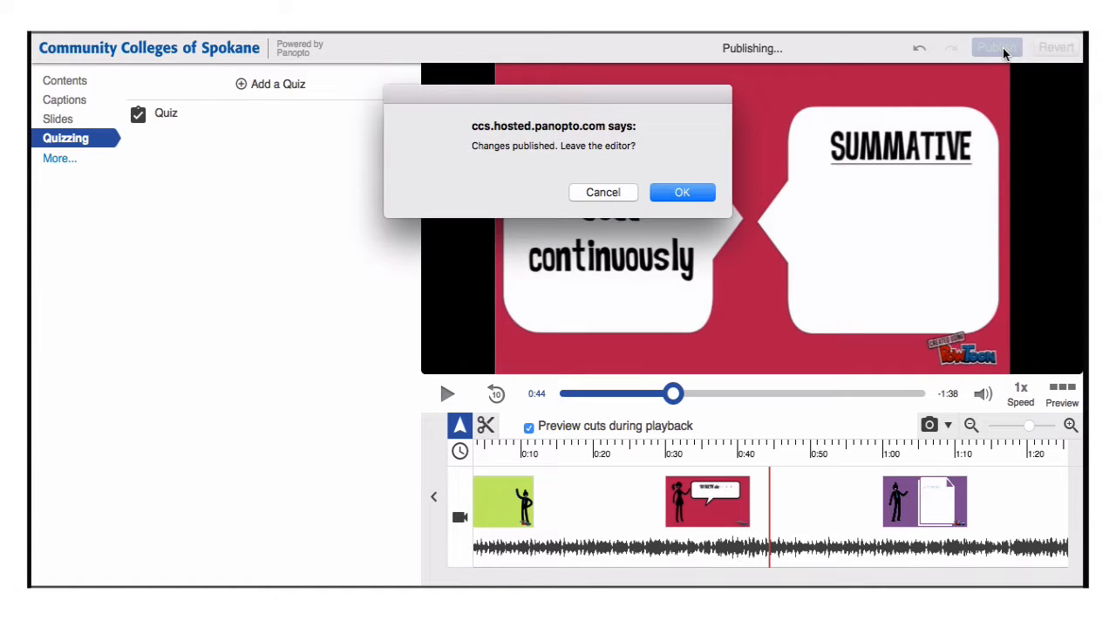
click(677, 193)
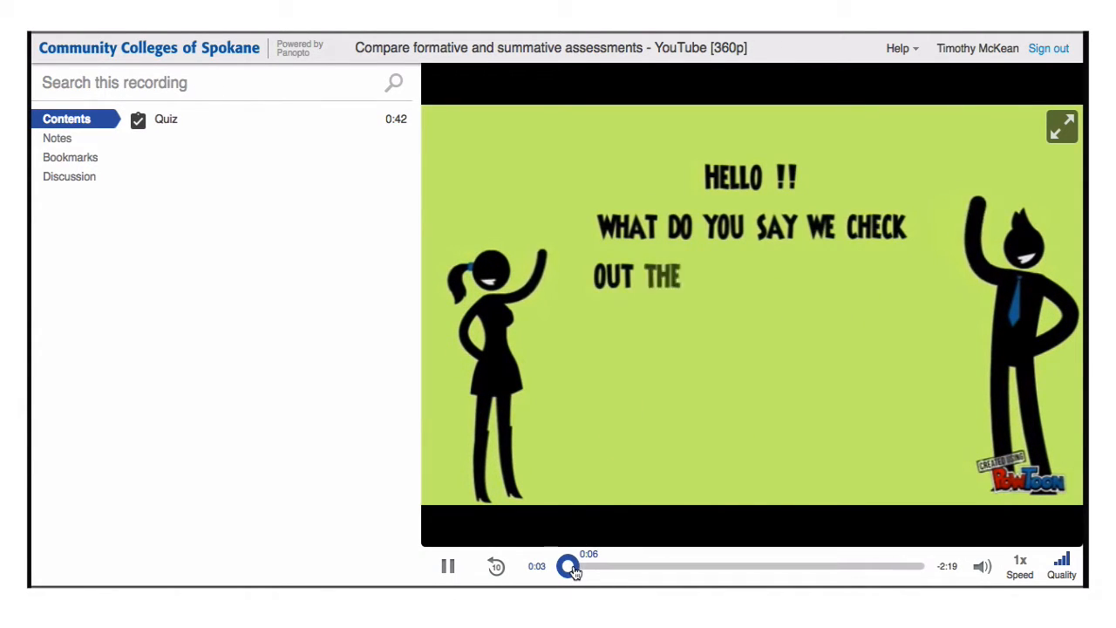
As a viewer, reach the 0:42 quiz, answer Formative Assessment and submit, scoring 0 out of 1
drag(597, 568, 660, 565)
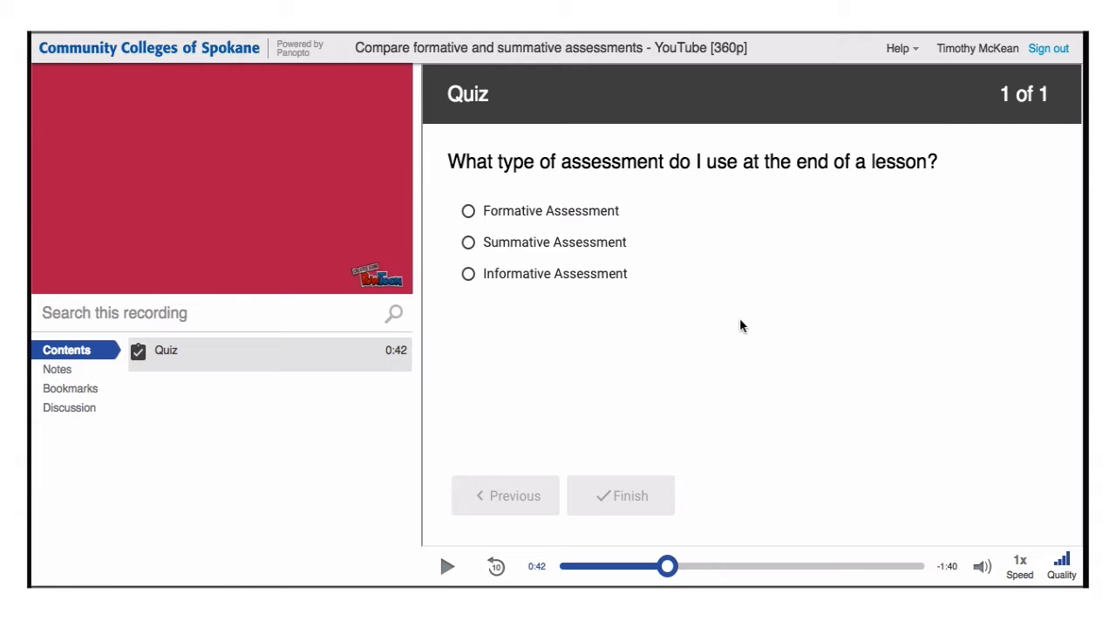
click(581, 215)
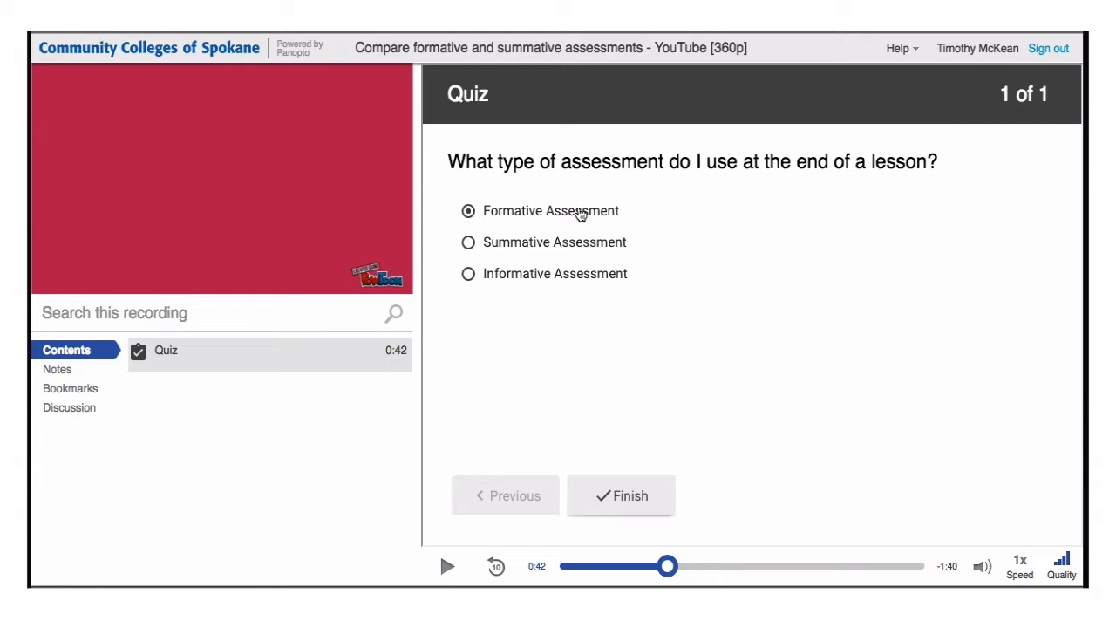
click(635, 504)
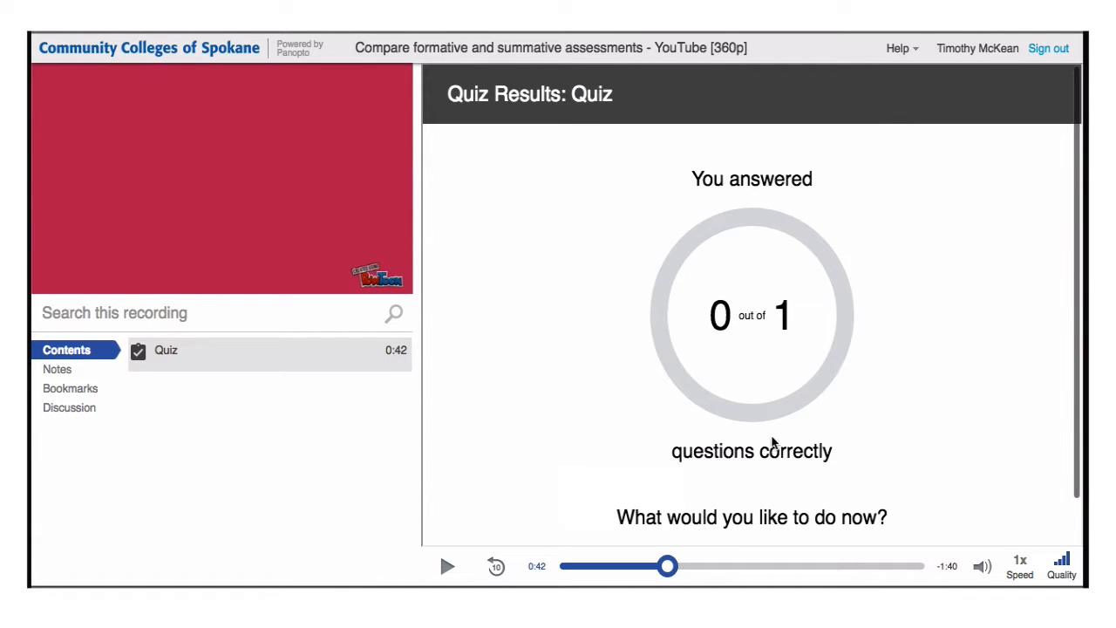
scroll(778, 462, down, 1)
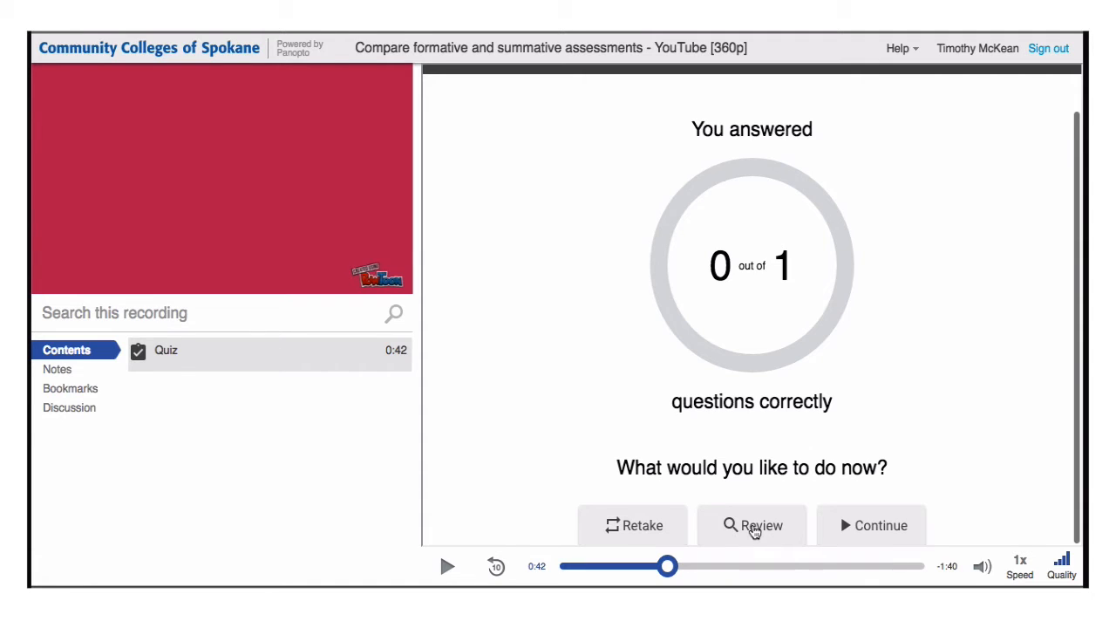
Review Formative marked wrong, Summative correct and the explanation, then return to the results
click(754, 527)
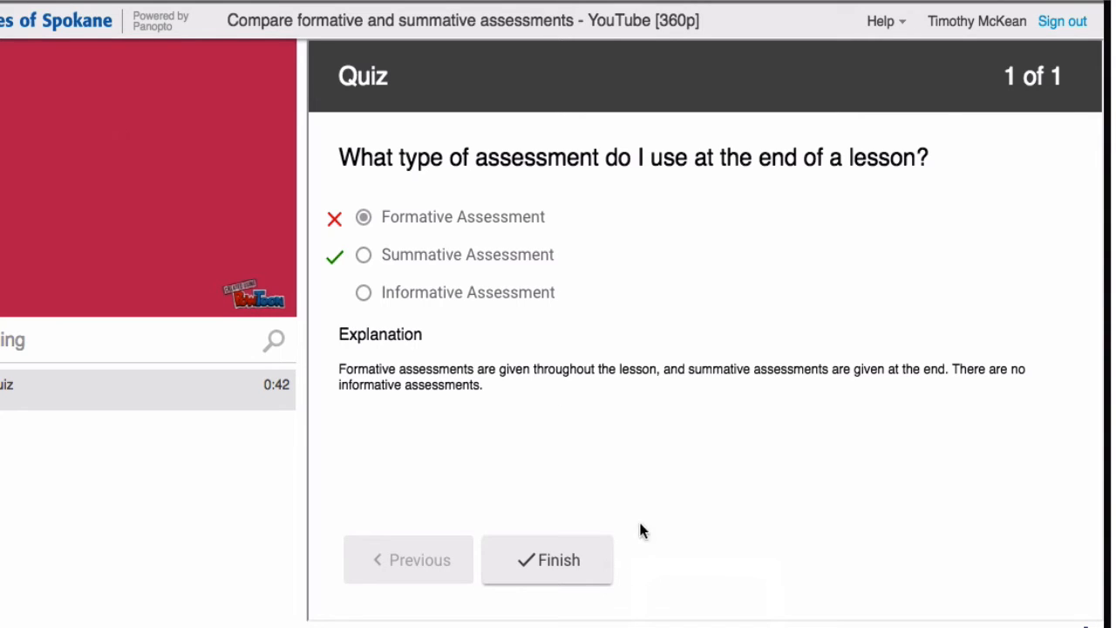
click(590, 558)
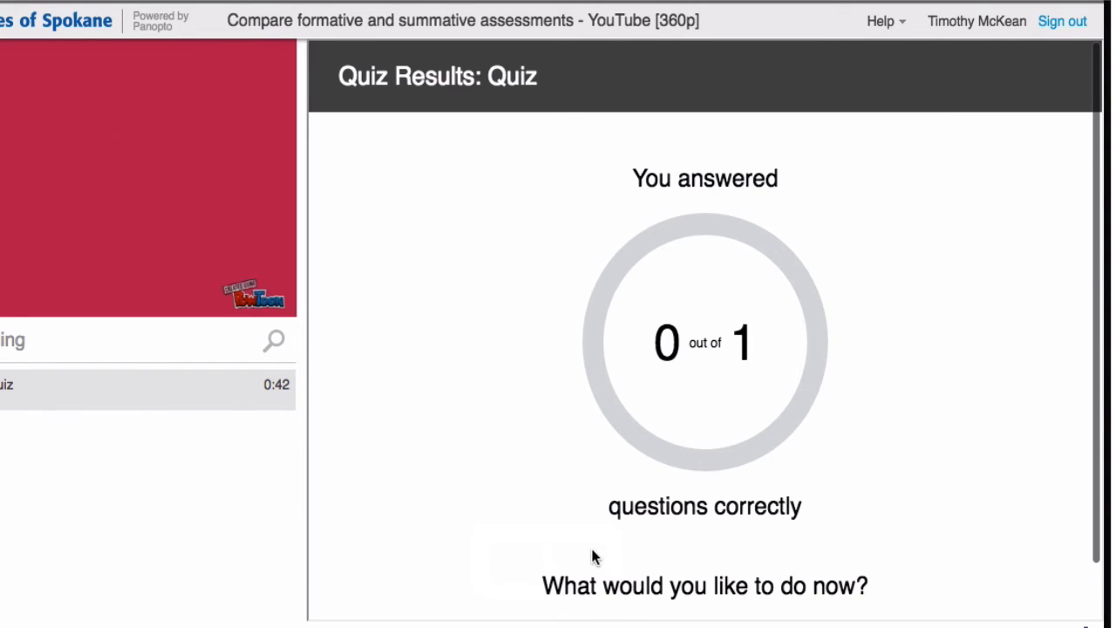
scroll(590, 557, down, 2)
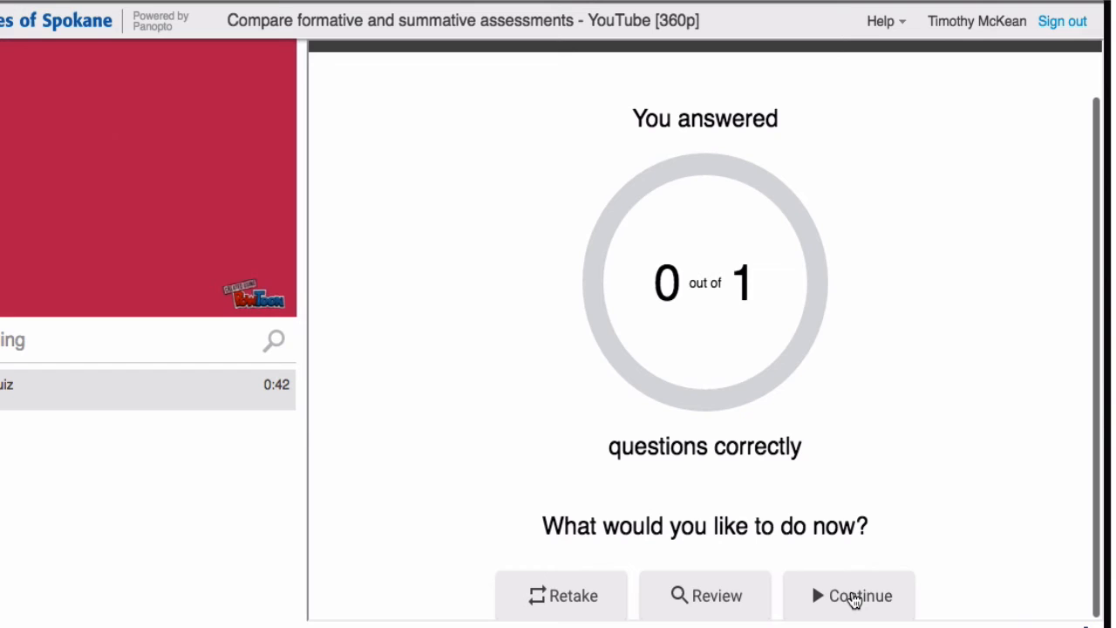
Retake the quiz, submit Summative Assessment as the answer, and get a 1/1 score
click(553, 602)
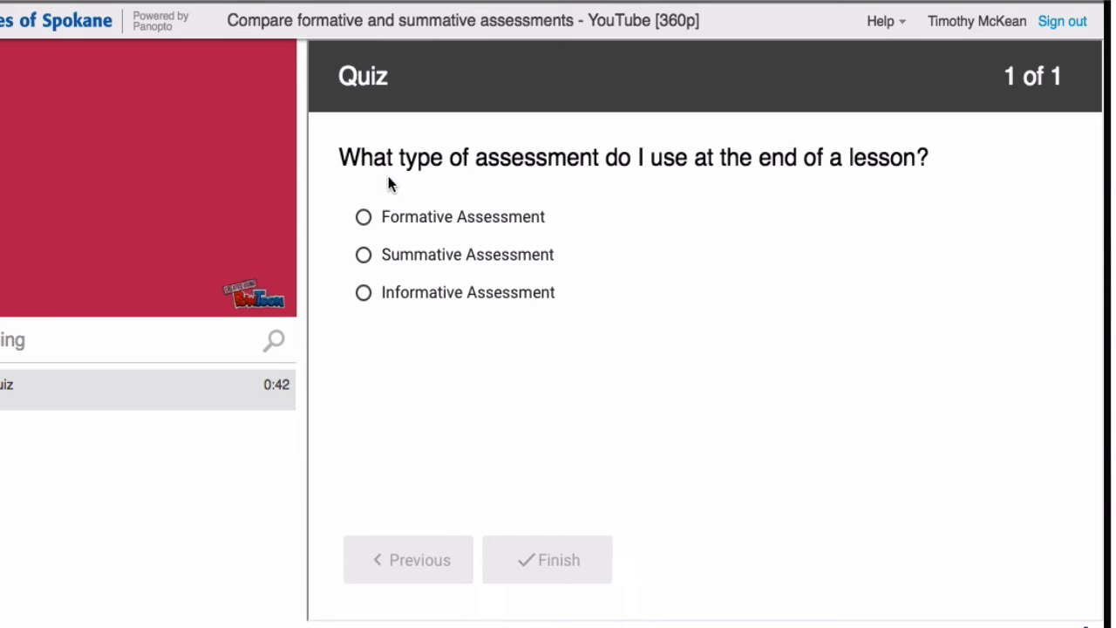
click(445, 258)
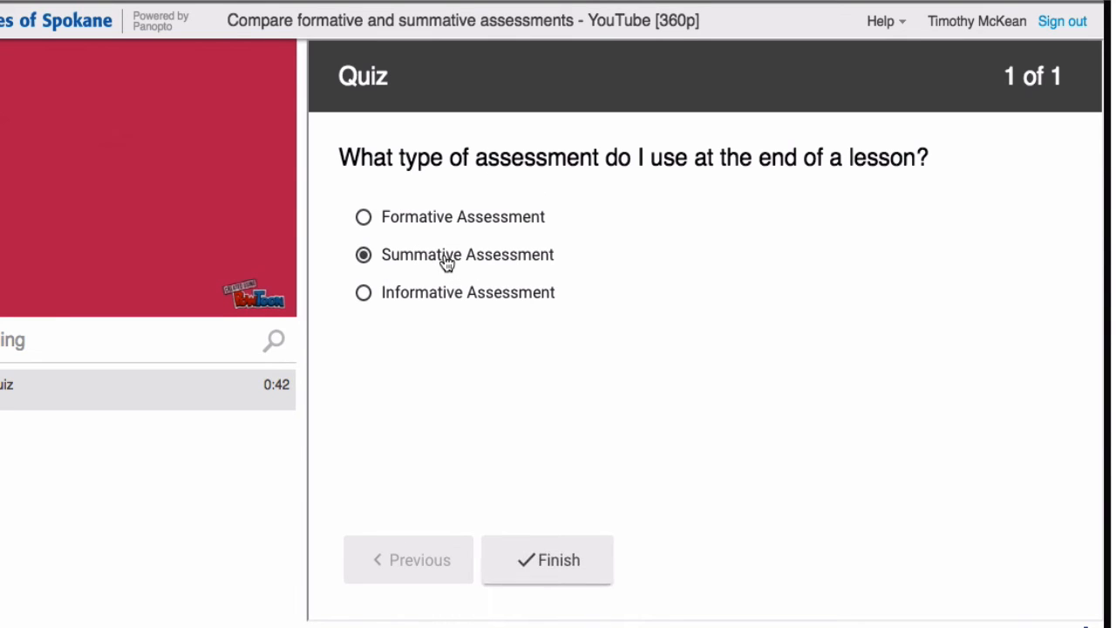
click(547, 571)
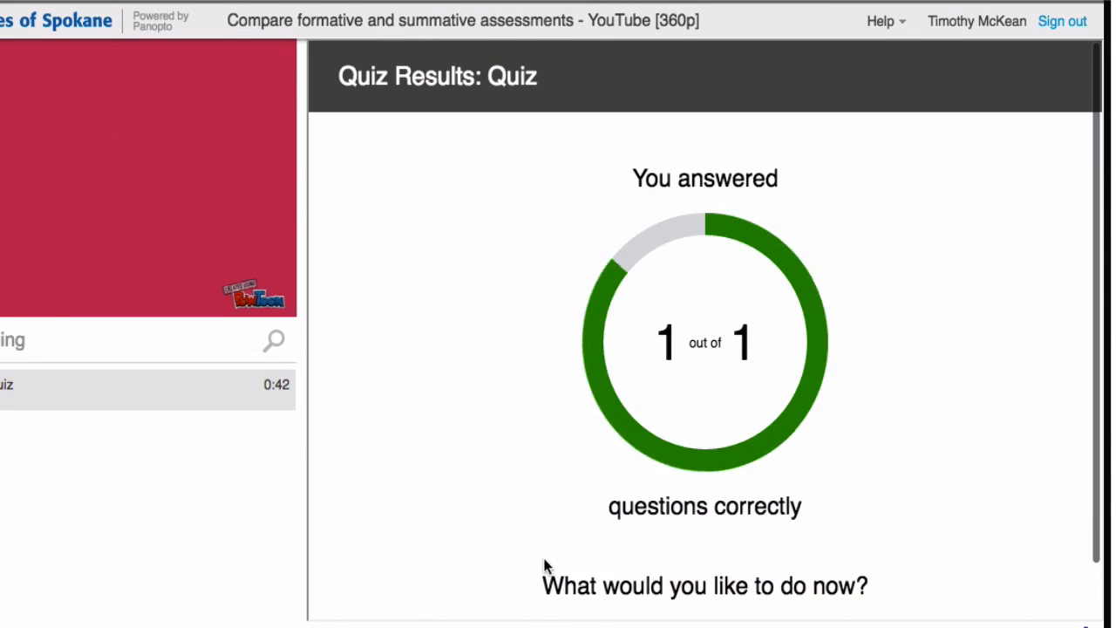